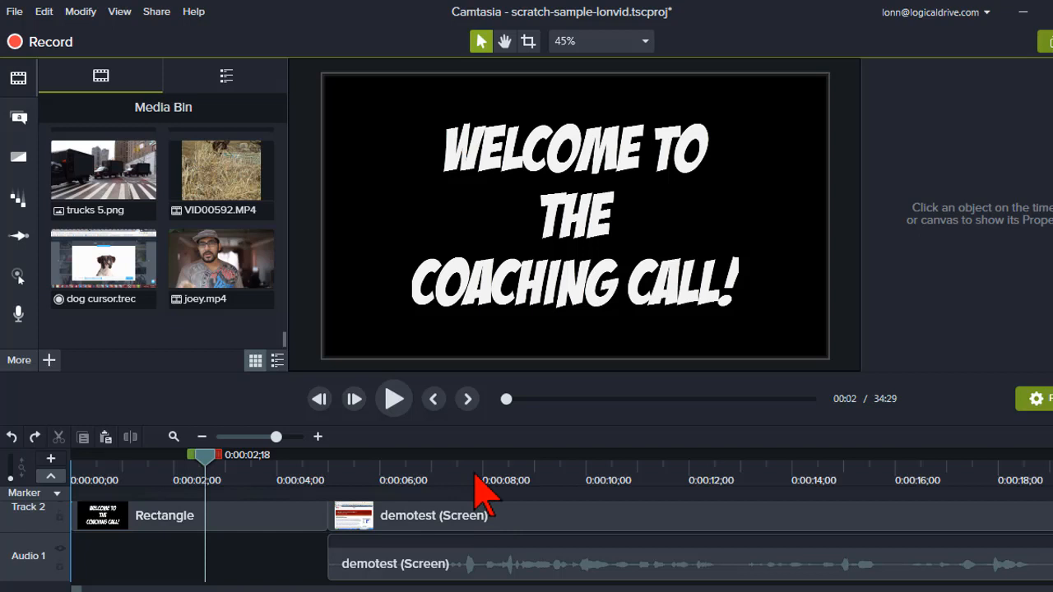
Select the camera-video (Screen) clip near the end of the timeline and position the playhead at 0:34:09;23
key("End")
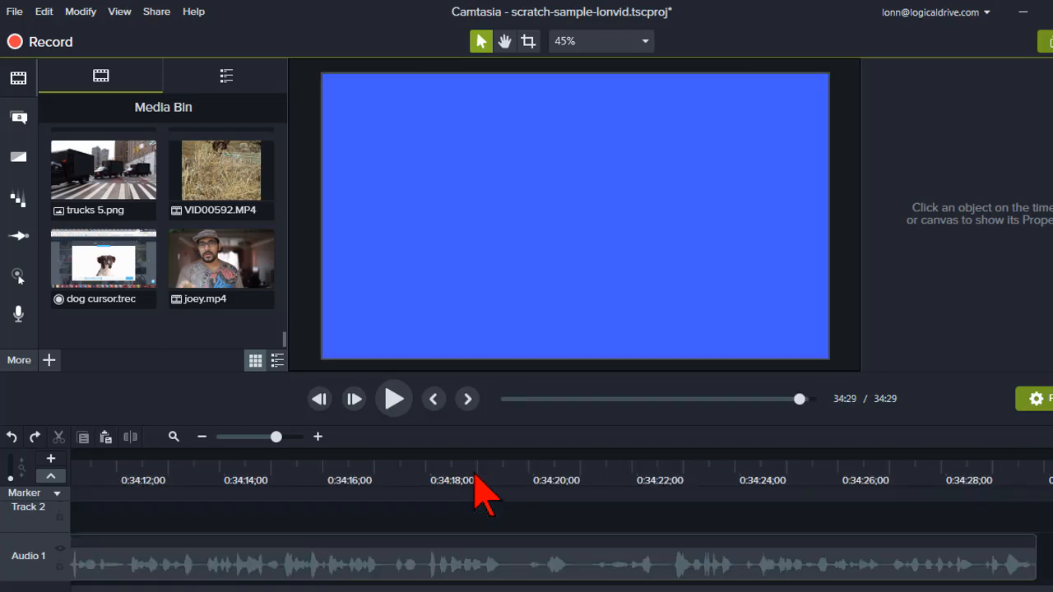
left_click(467, 478)
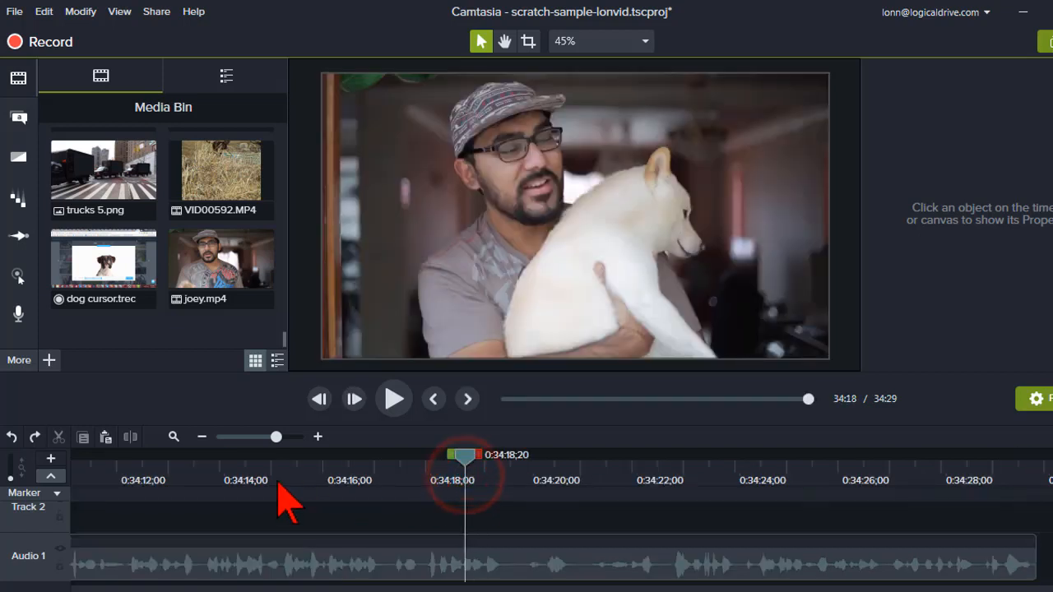
left_click_drag(177, 476, 454, 459)
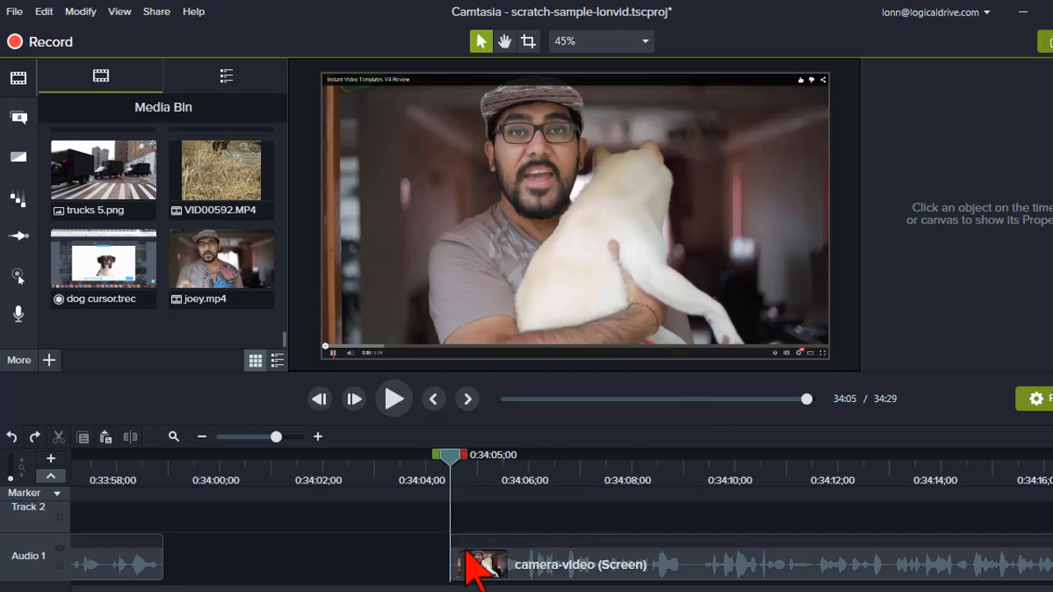
left_click(545, 566)
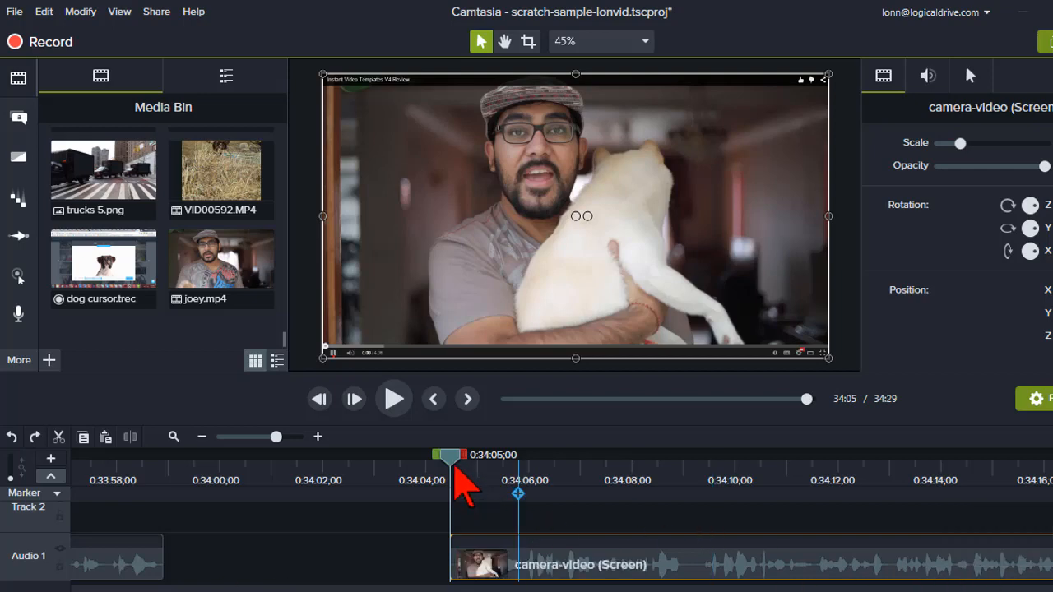
left_click_drag(448, 455, 698, 474)
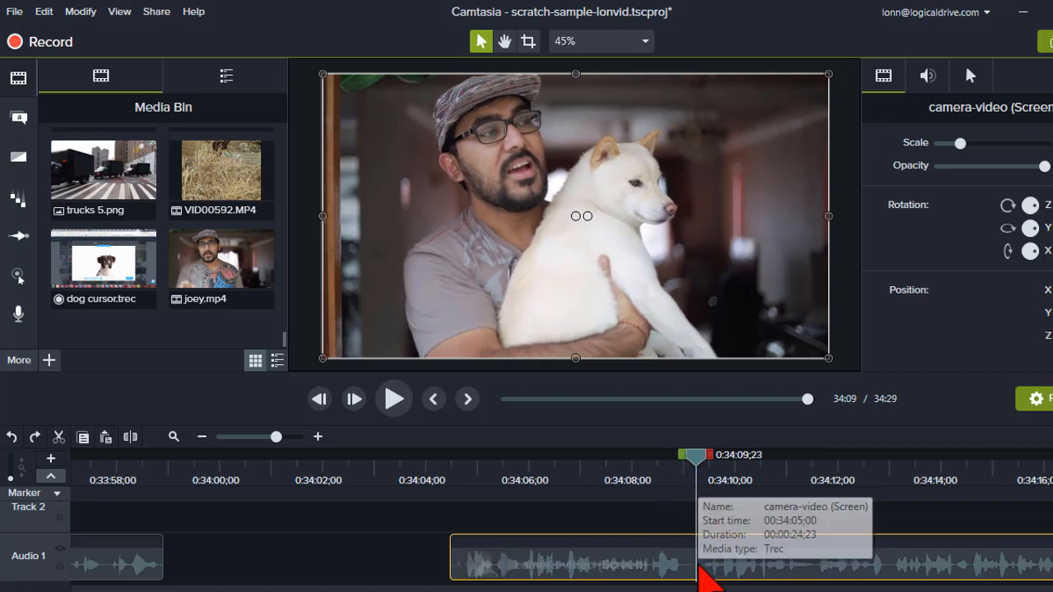
left_click(699, 561)
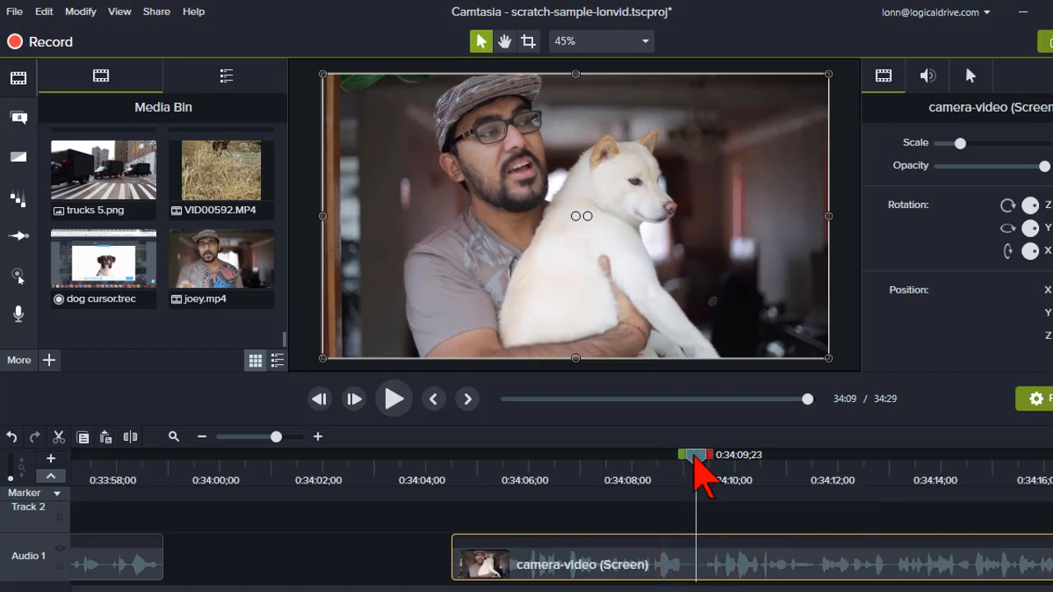
Enlarge the timeline area, increase the track height and magnify the time scale around the camera-video clip's waveform
left_click_drag(656, 370, 634, 268)
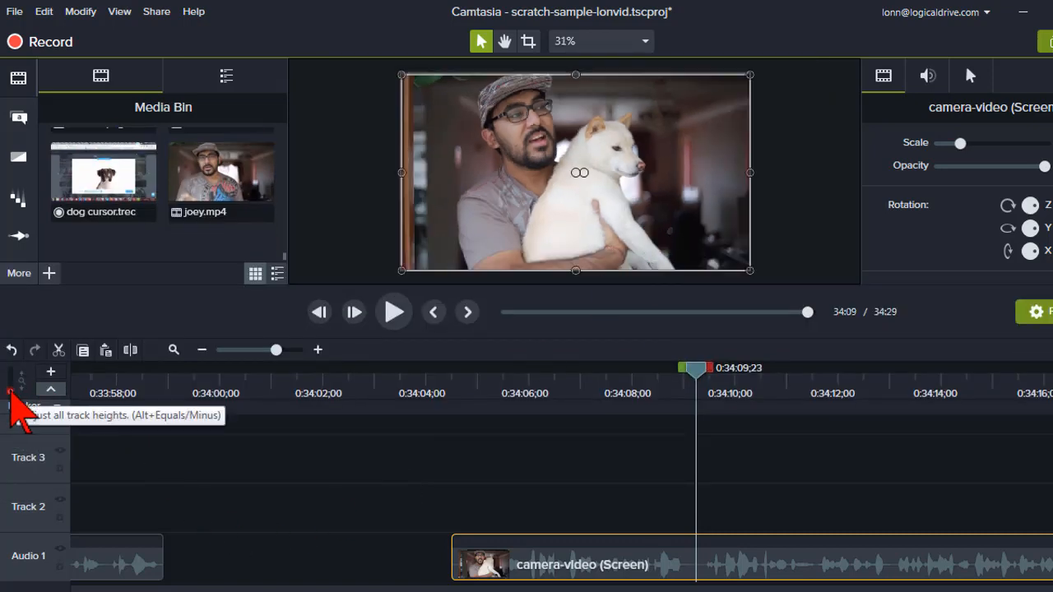
mouse_move(11, 393)
left_mouse_down()
mouse_move(9, 382)
mouse_move(22, 387)
left_mouse_up()
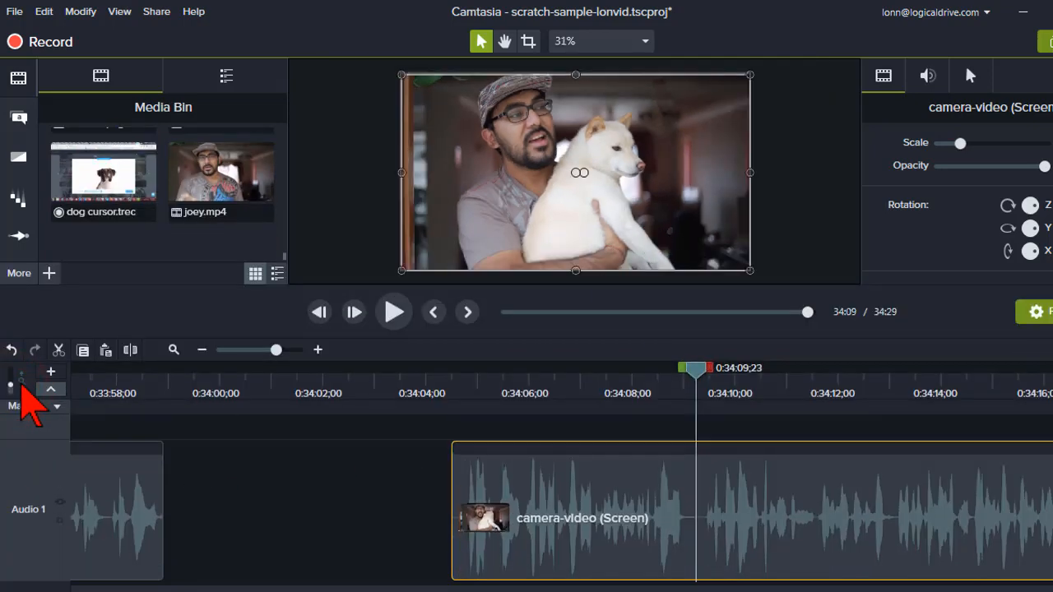
left_click(275, 349)
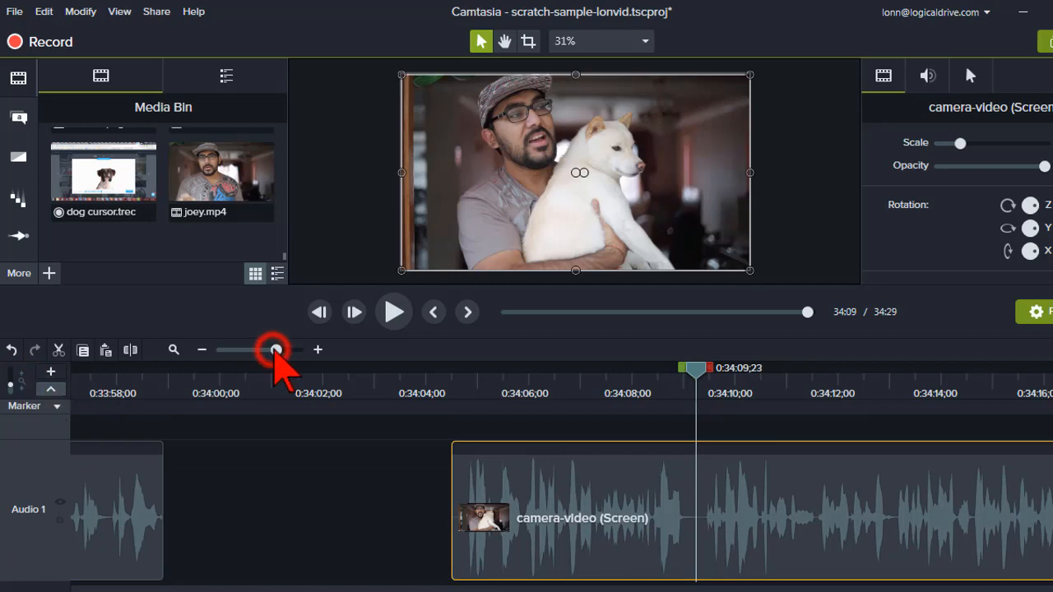
left_click_drag(275, 349, 287, 349)
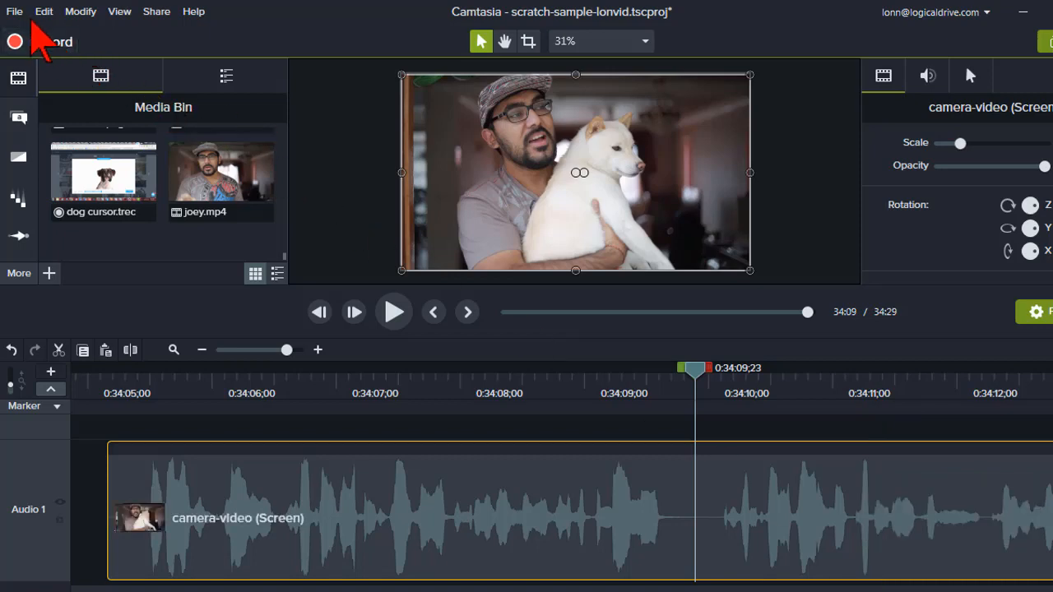
Turn off the Mirror Waveform program preference and apply the change
left_click(41, 13)
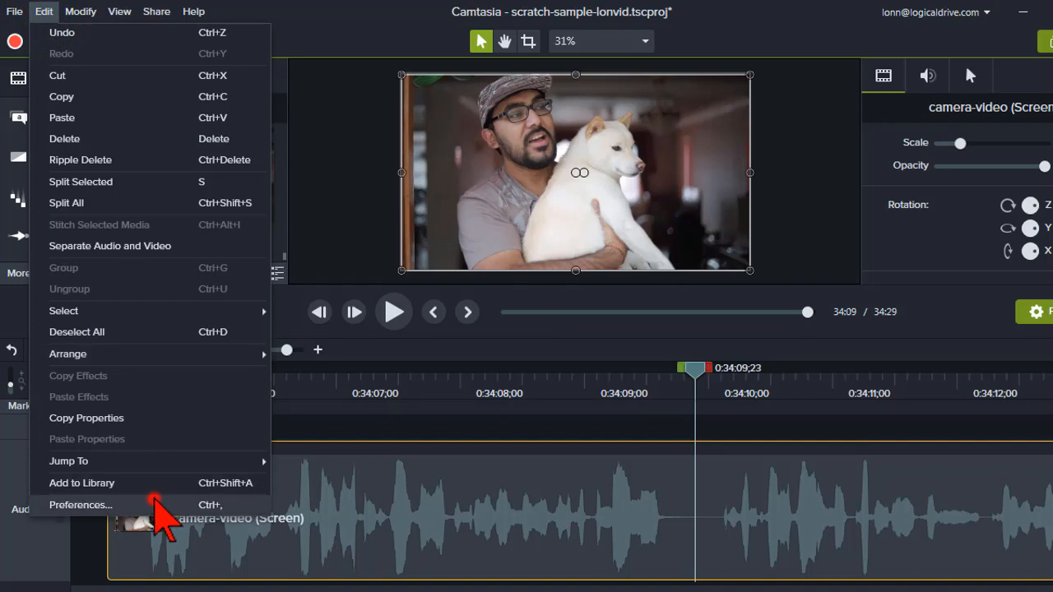
left_click(152, 502)
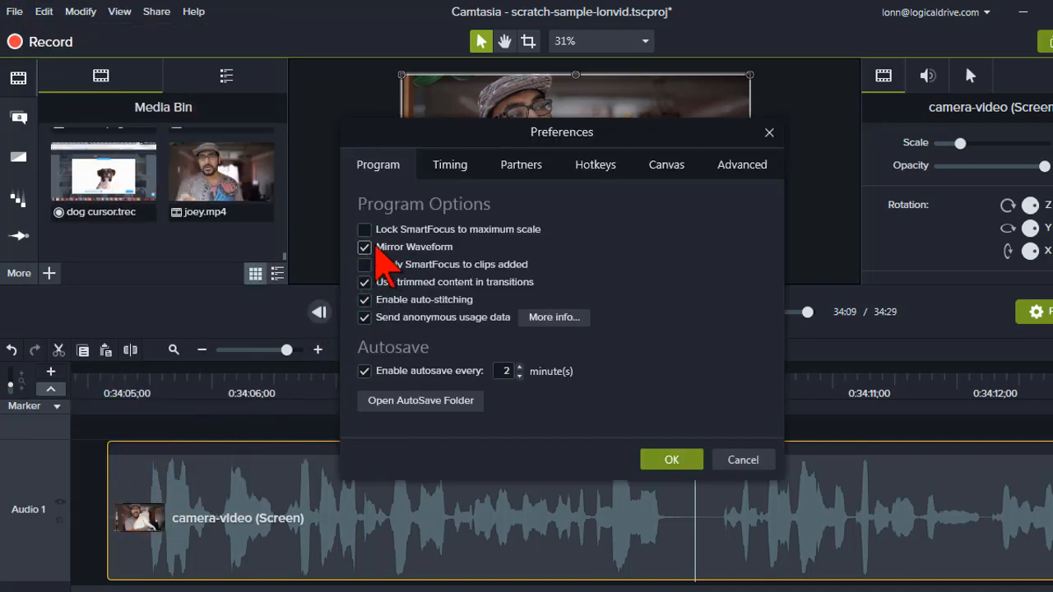
left_click(364, 247)
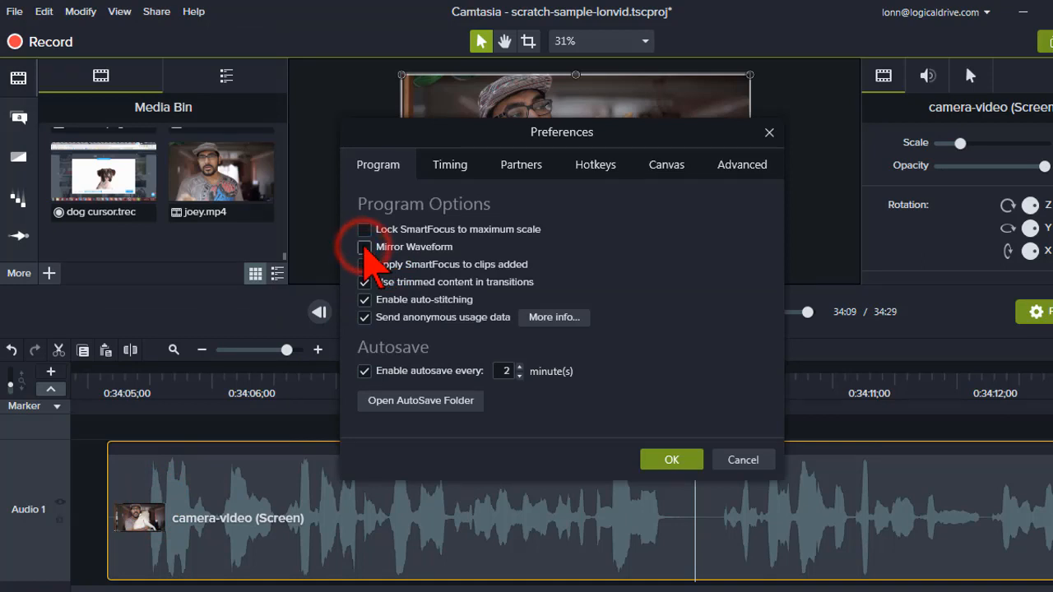
left_click(364, 264)
left_click(660, 459)
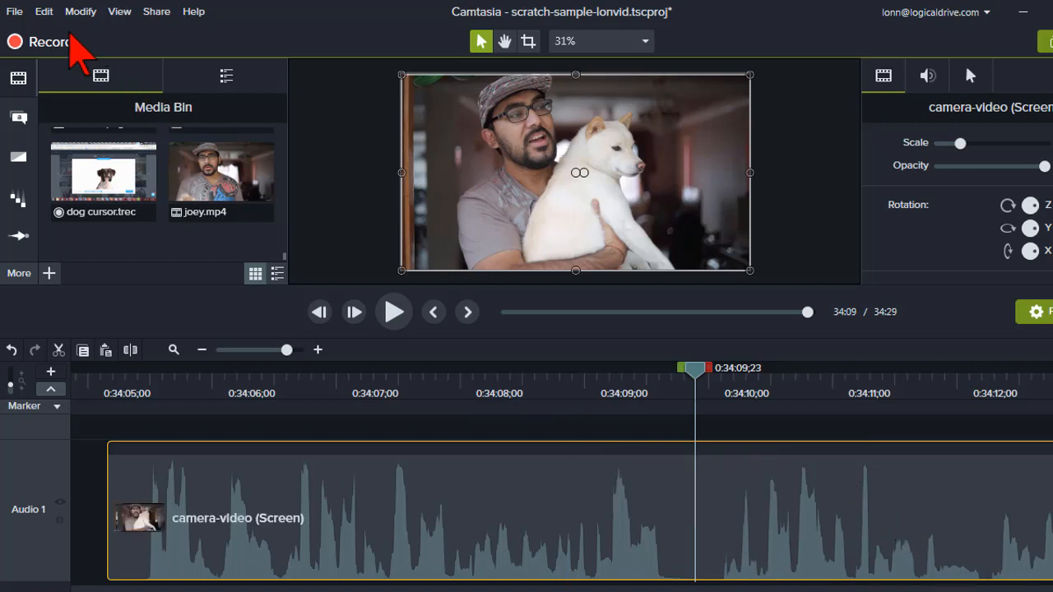
Turn the Mirror Waveform program preference back on and apply it
left_click(39, 11)
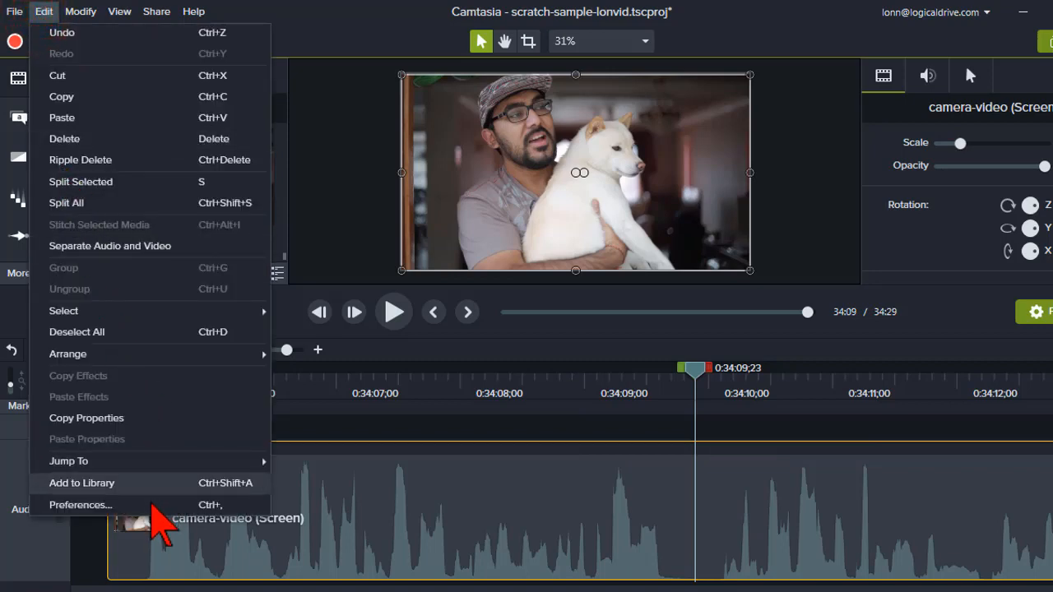
left_click(147, 504)
left_click(363, 247)
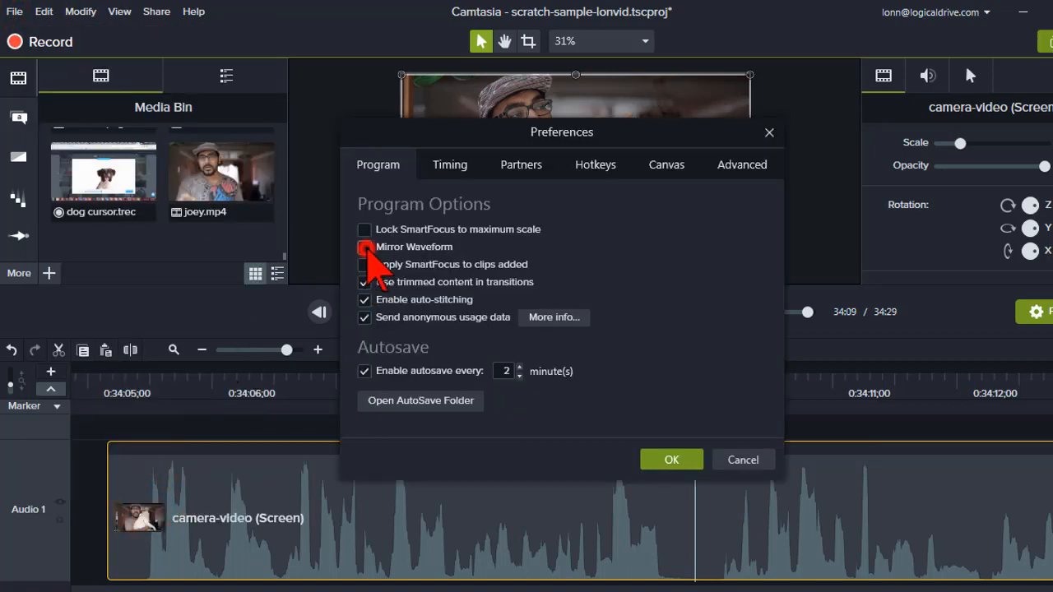
left_click(666, 462)
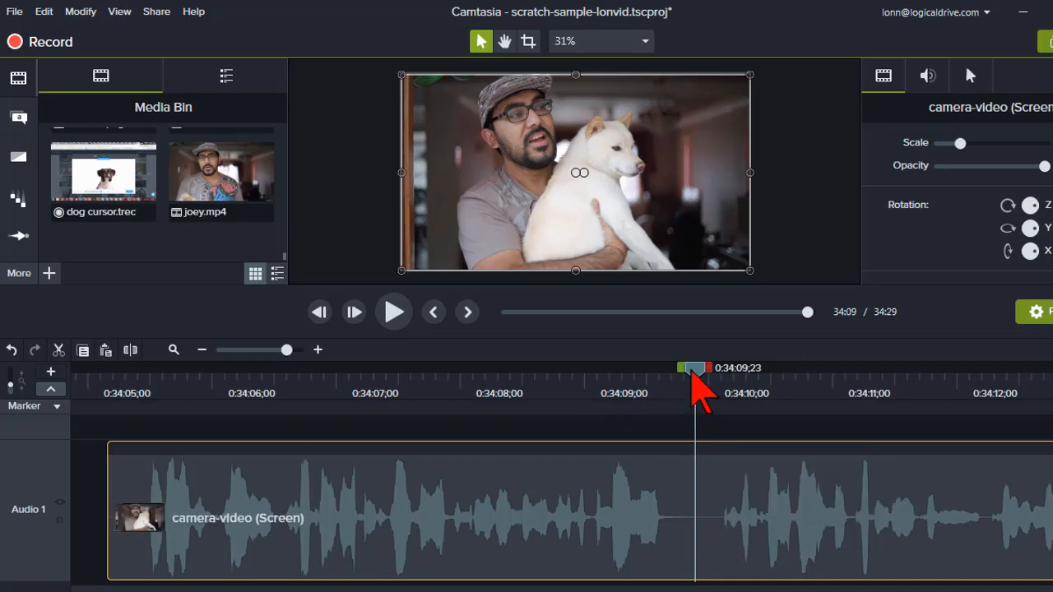
Select the camera-video range from 0:34:09;25 to 0:34:12;03 and cut it from the timeline
left_click_drag(692, 380, 700, 380)
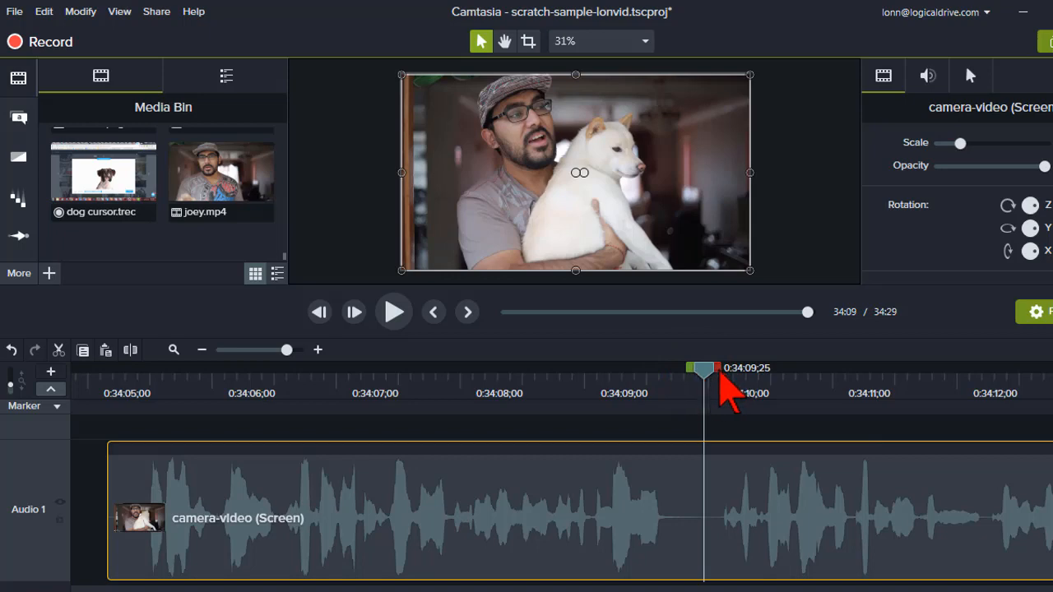
left_click_drag(720, 375, 990, 405)
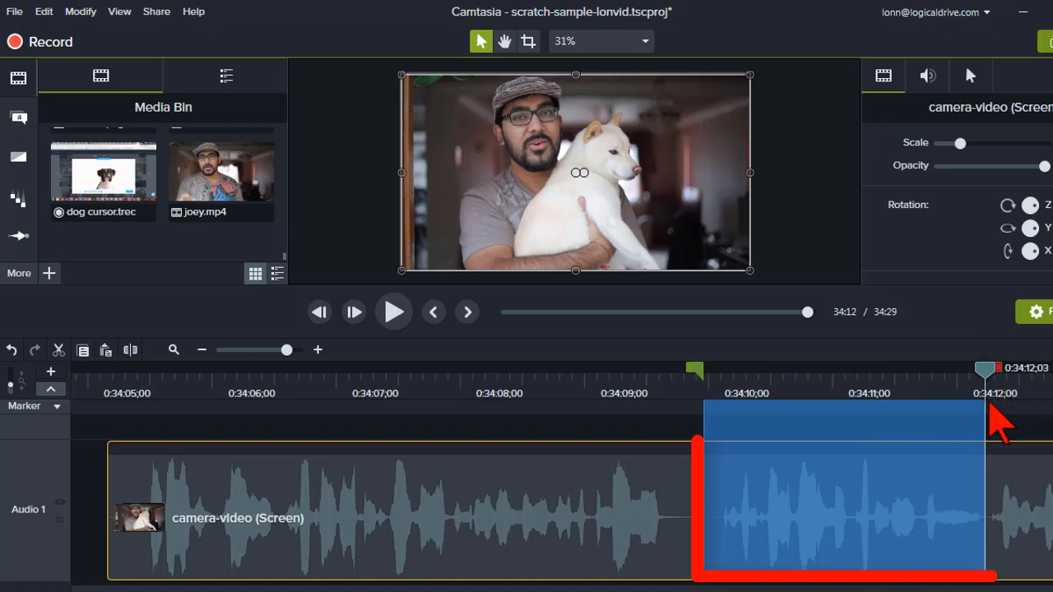
mouse_move(742, 546)
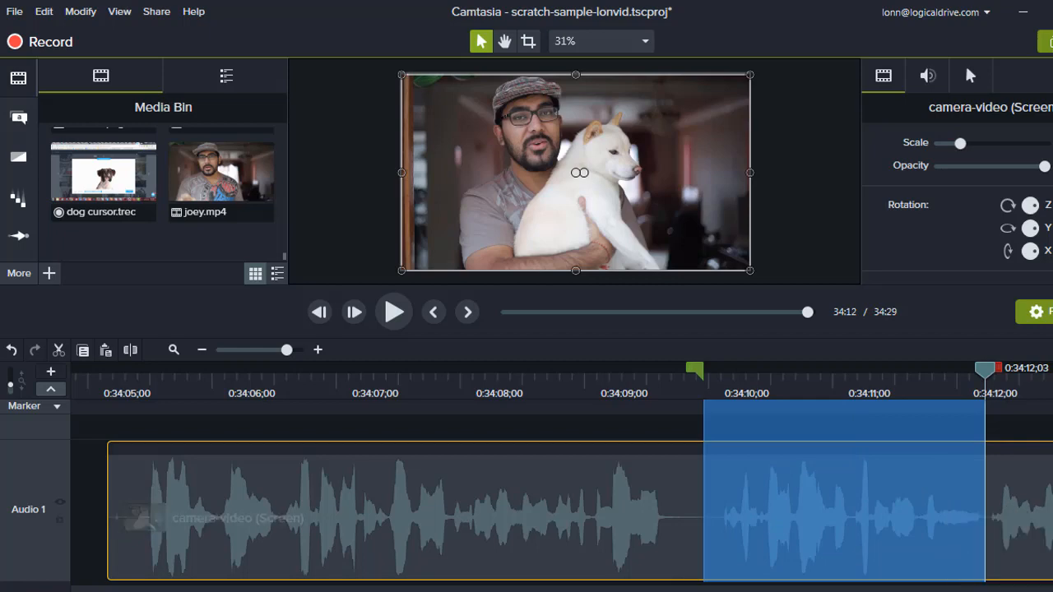
mouse_move(1009, 490)
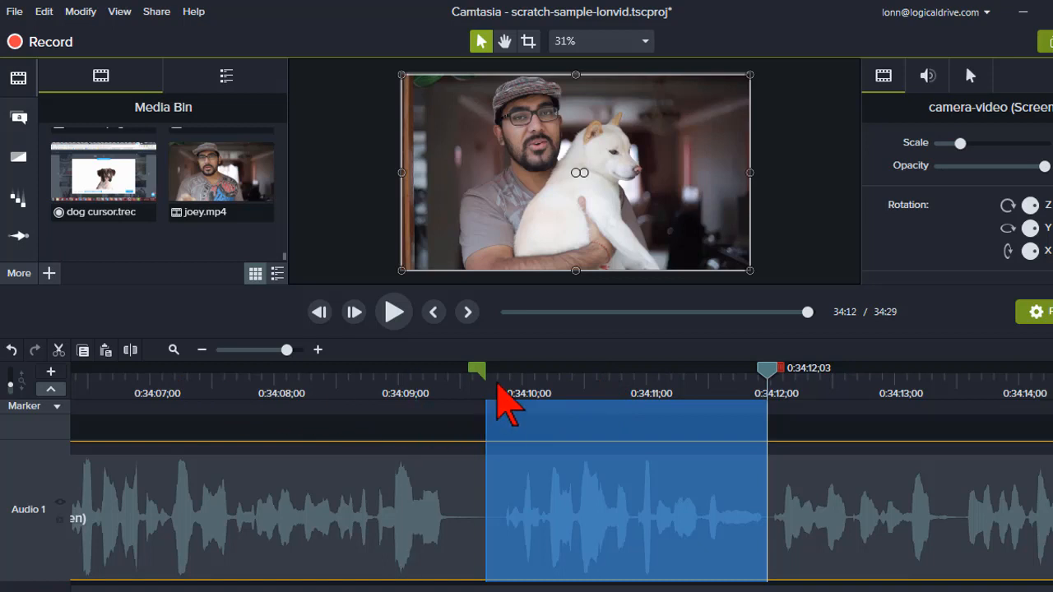
left_click(58, 354)
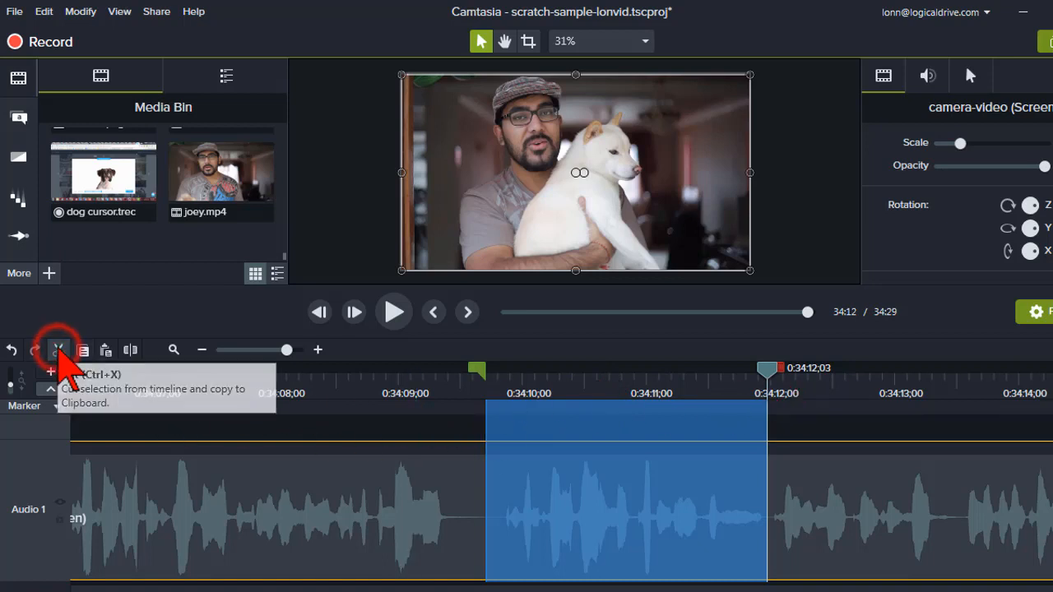
Play back across the new cut in the camera-video clip, starting from 0:34:08;27, to check the transition
left_click(371, 381)
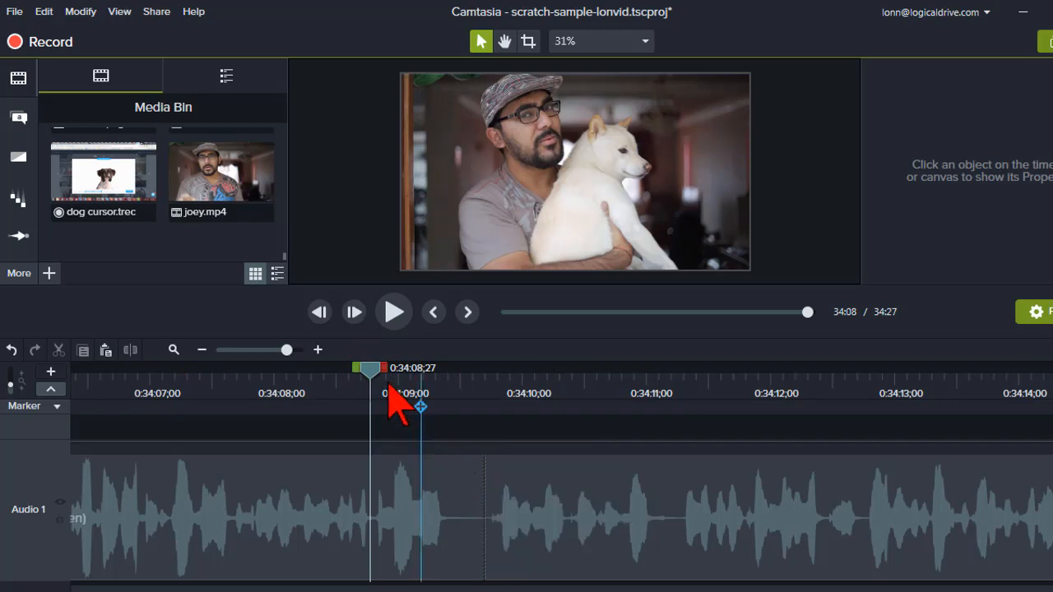
mouse_move(374, 372)
left_mouse_down()
mouse_move(426, 382)
mouse_move(370, 375)
left_mouse_up()
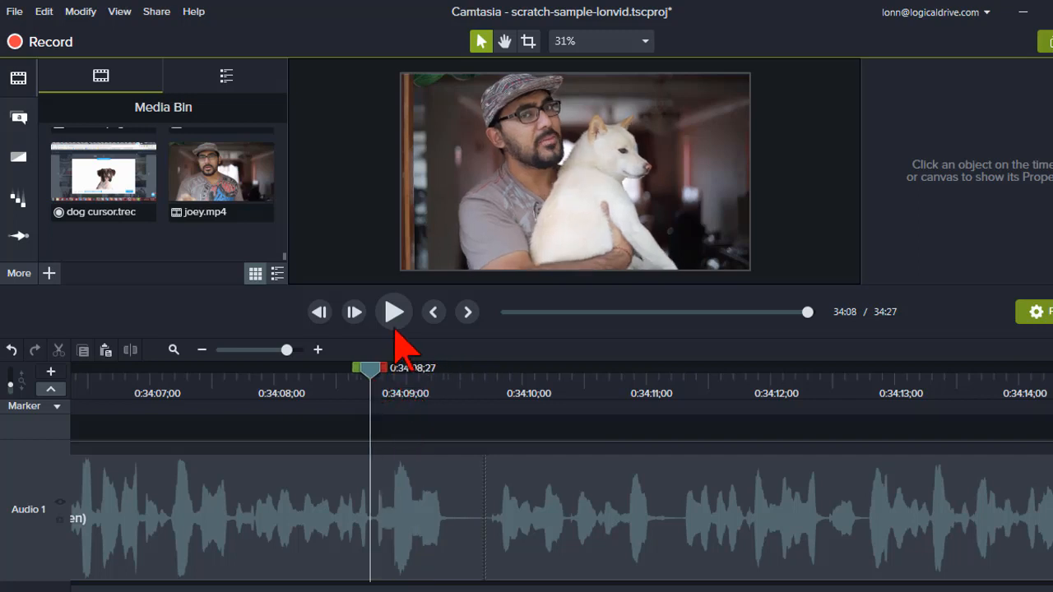
left_click(394, 313)
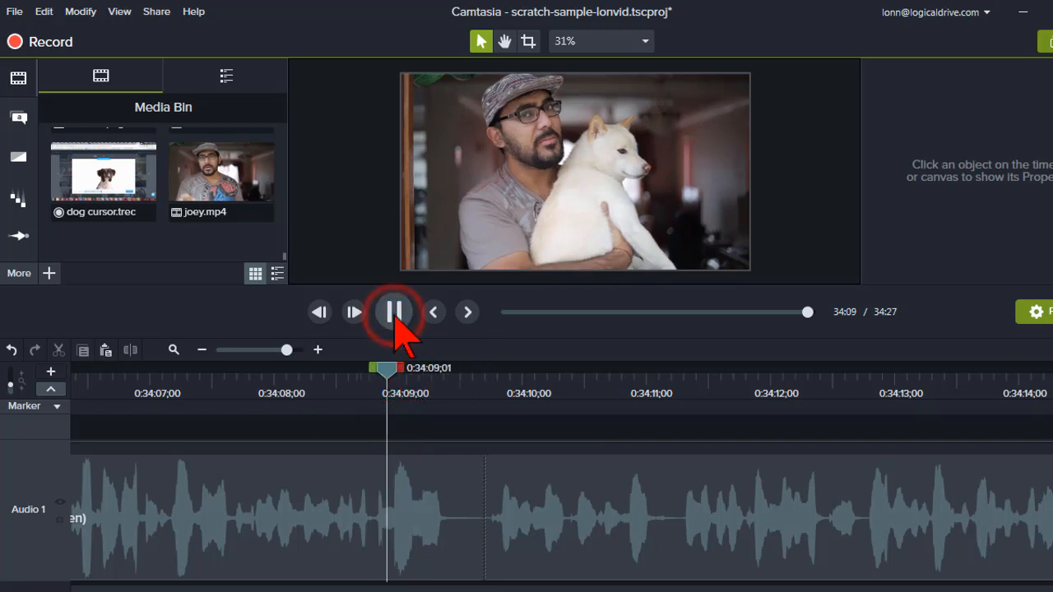
left_click(394, 312)
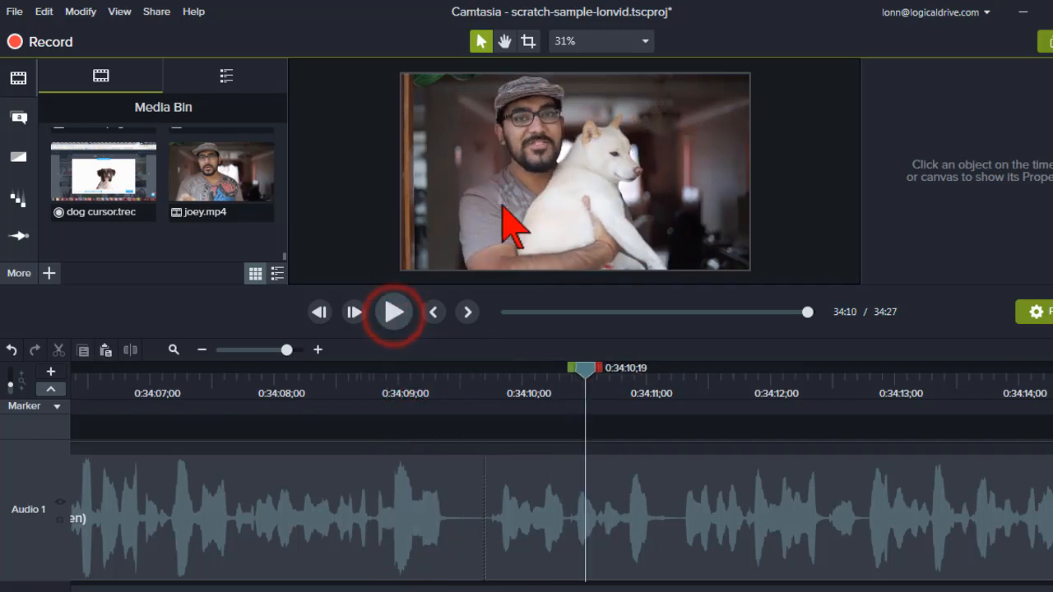
Undo the range cut in the camera-video clip
left_click(473, 389)
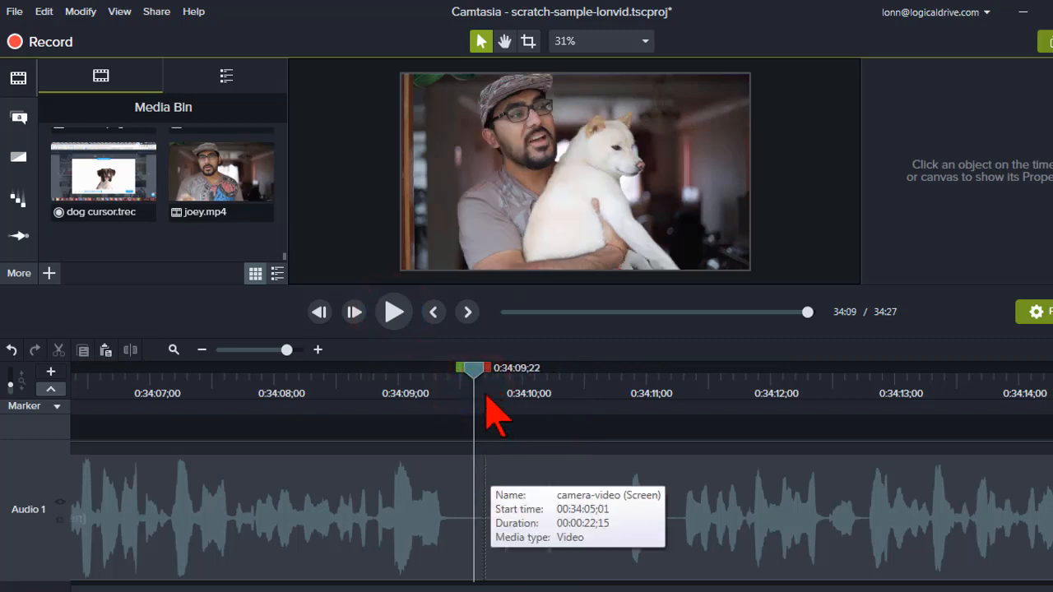
left_click(10, 349)
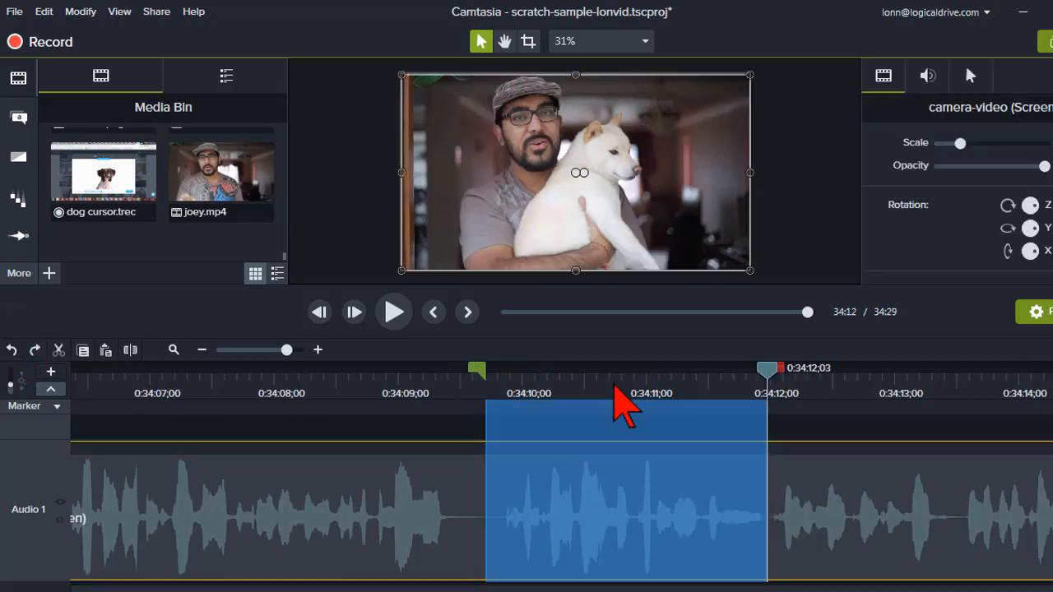
Split the camera-video clip at 0:34:09;25 and push the following media out to 0:34:11;12, leaving a gap
left_click(487, 377)
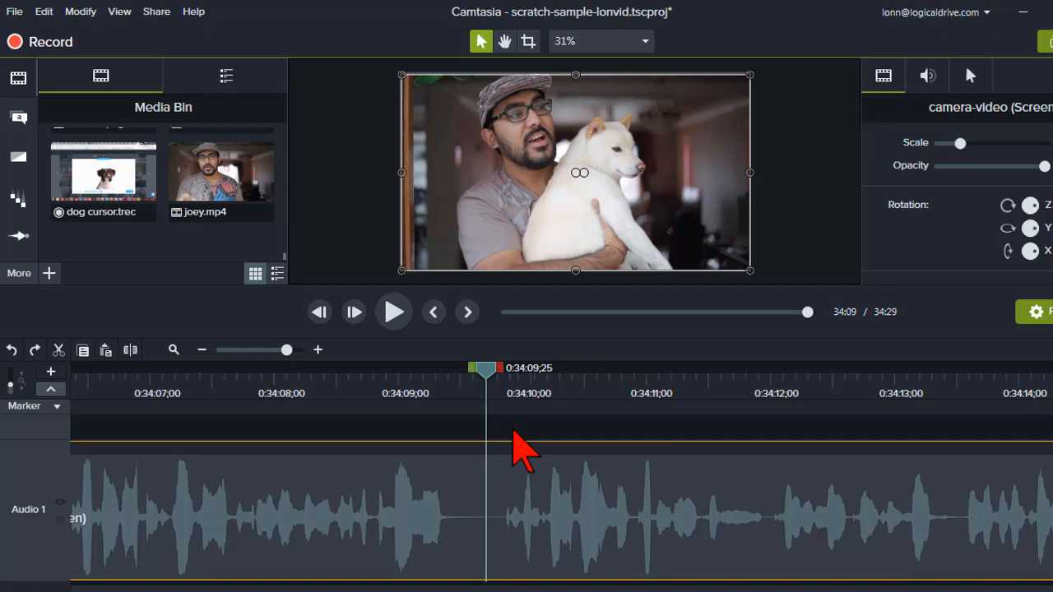
mouse_move(486, 375)
left_mouse_down()
mouse_move(527, 374)
mouse_move(486, 372)
left_mouse_up()
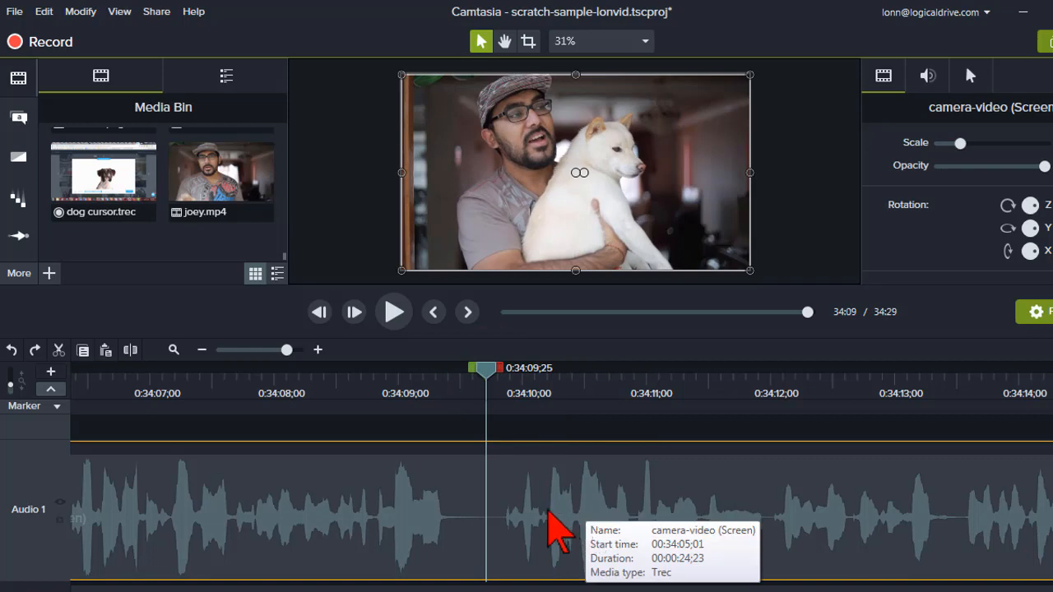
key("shift")
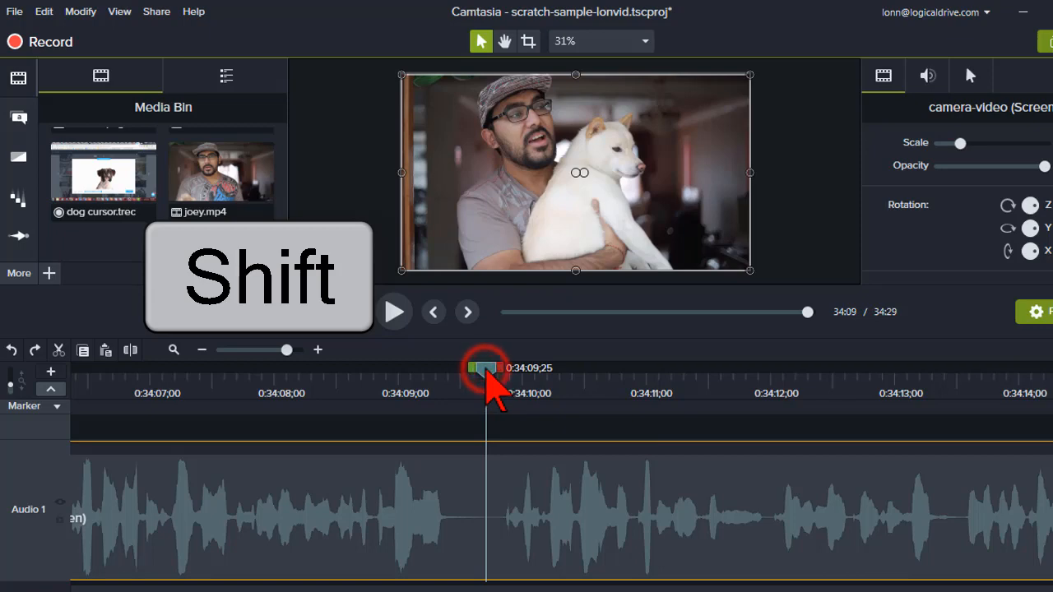
left_click_drag(485, 370, 680, 399)
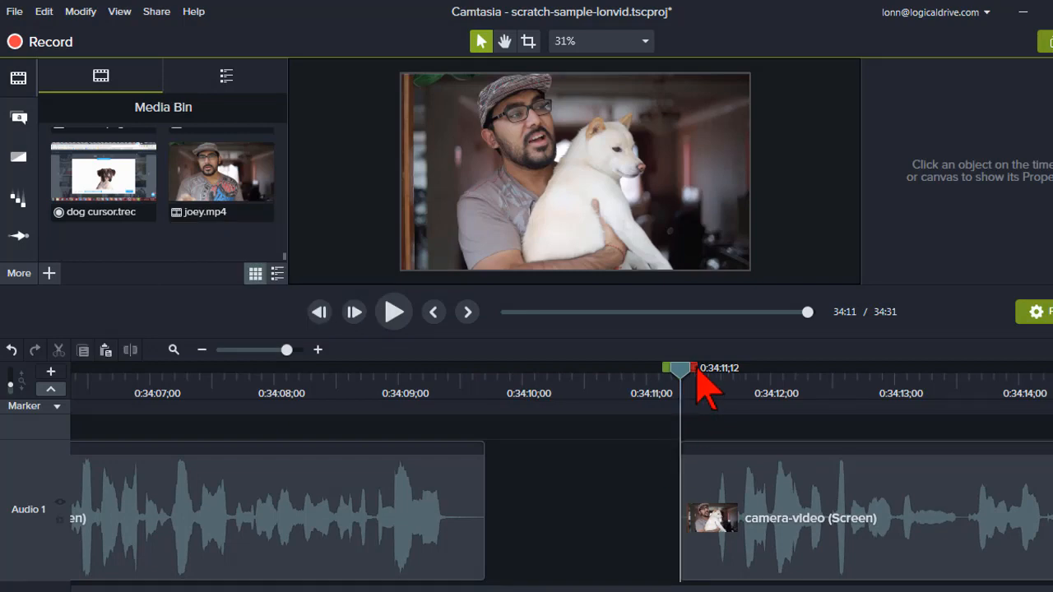
Cut the range from 0:34:11;12 to 0:34:13;20 and move the remaining camera-video part back against the first part
left_click_drag(693, 370, 979, 389)
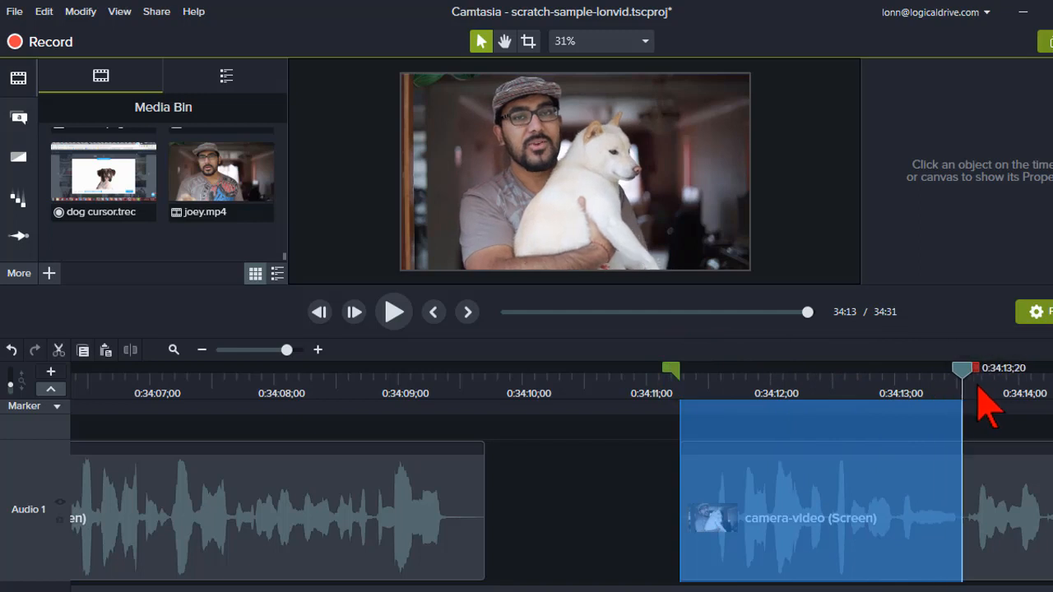
left_click(57, 351)
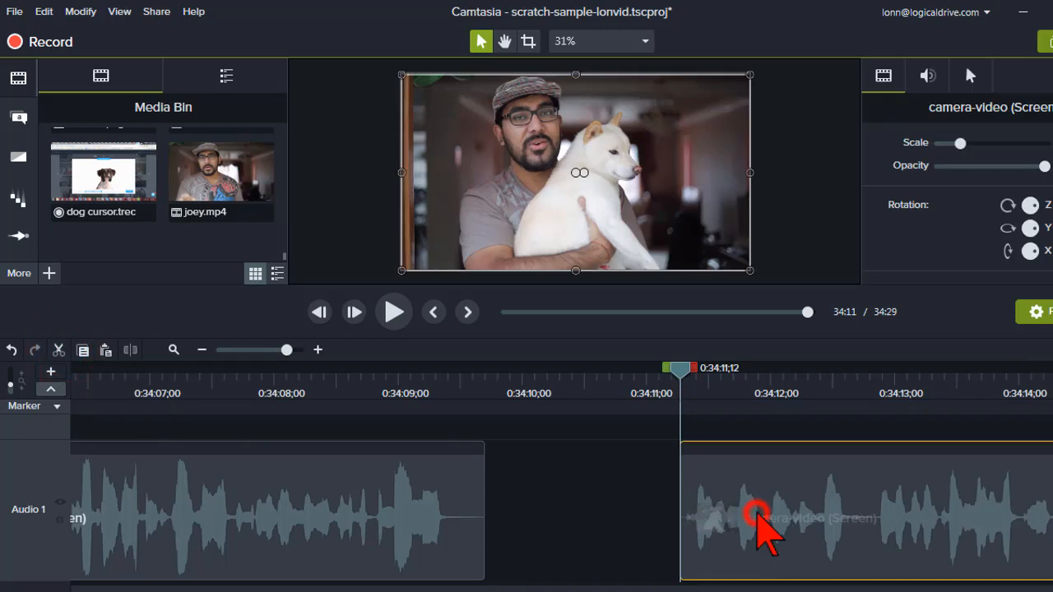
left_click_drag(757, 514, 549, 514)
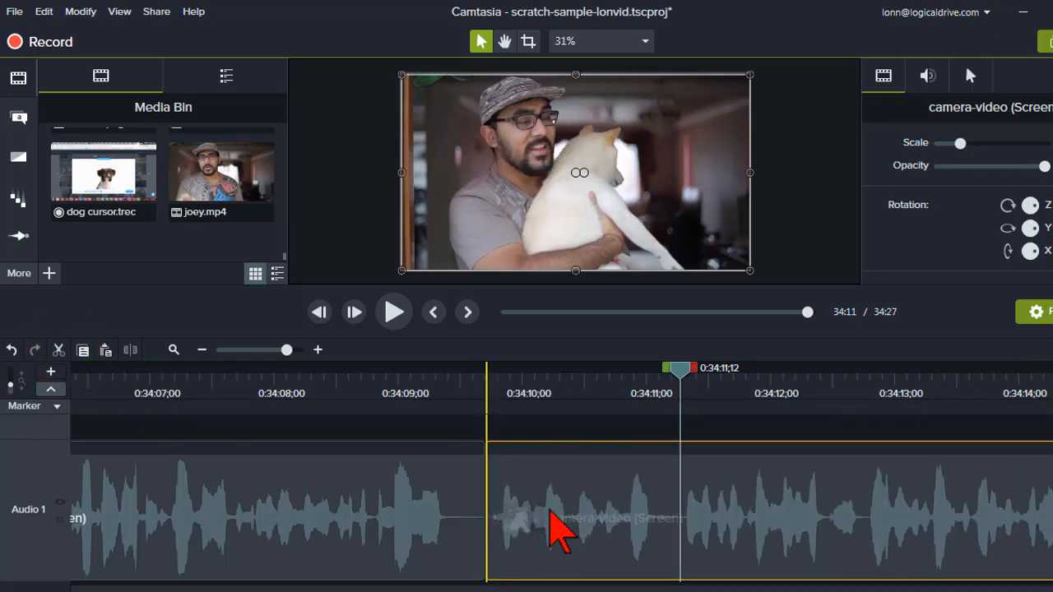
Play back across the join between the two camera-video parts, starting from 0:34:08;19, to check the jump
left_click(337, 381)
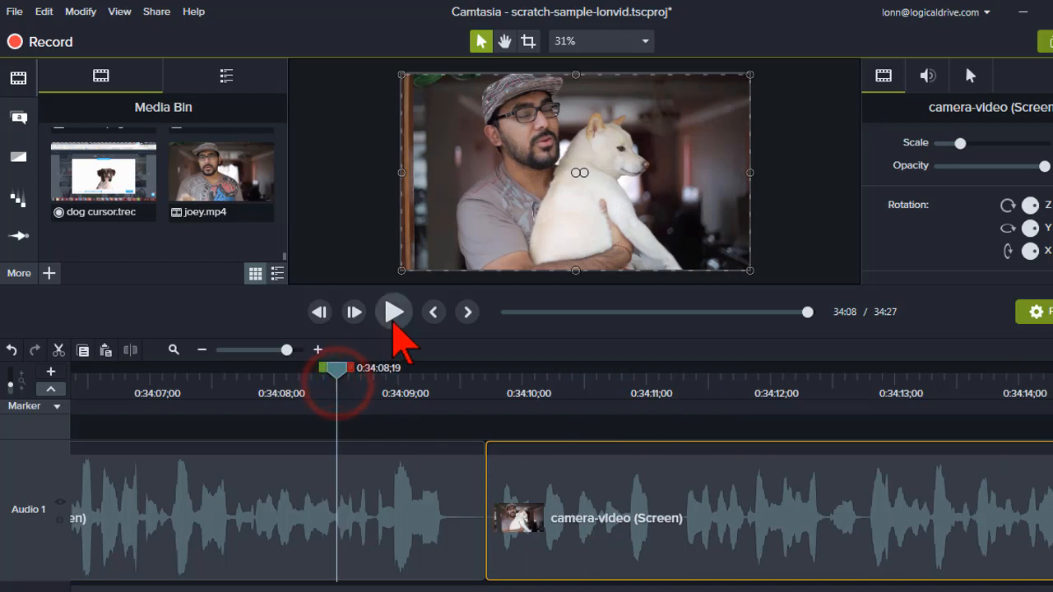
left_click(393, 317)
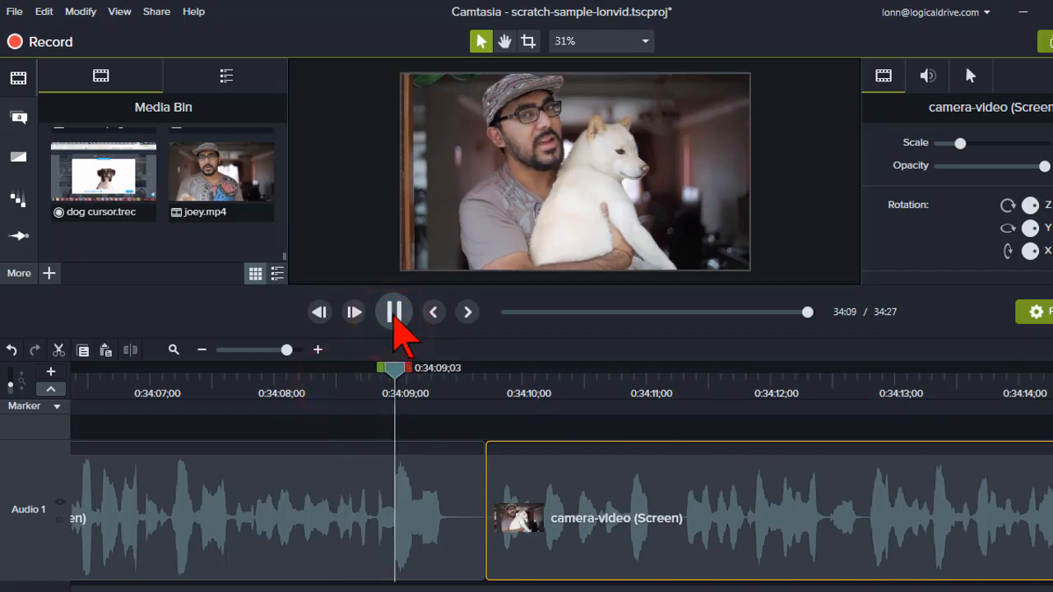
left_click(394, 313)
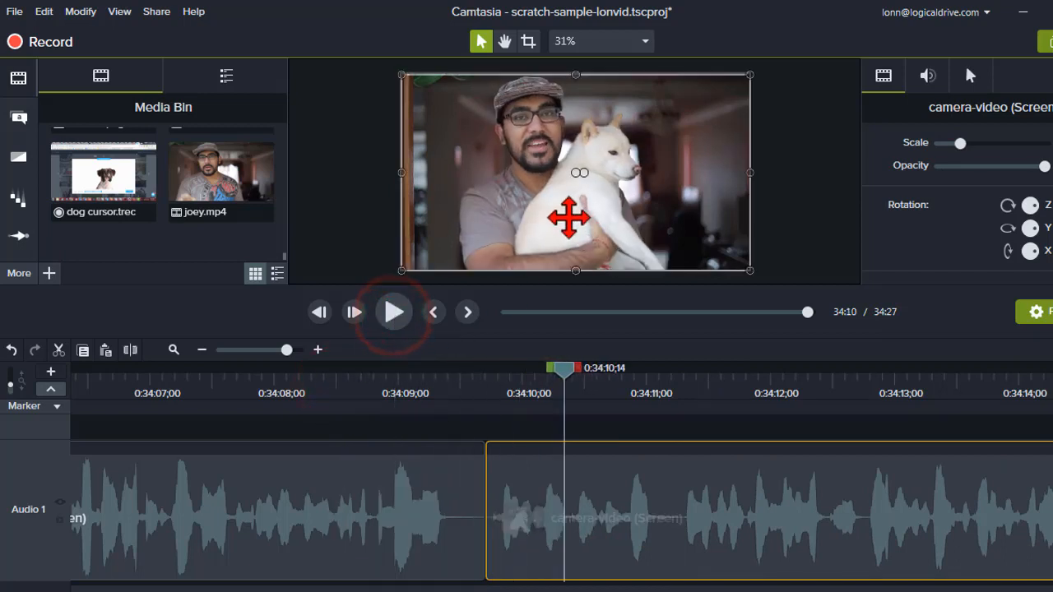
Move the second camera-video part out to start at 0:34:10;21, leaving a gap, and place the playhead at its start
left_click_drag(627, 528, 733, 532)
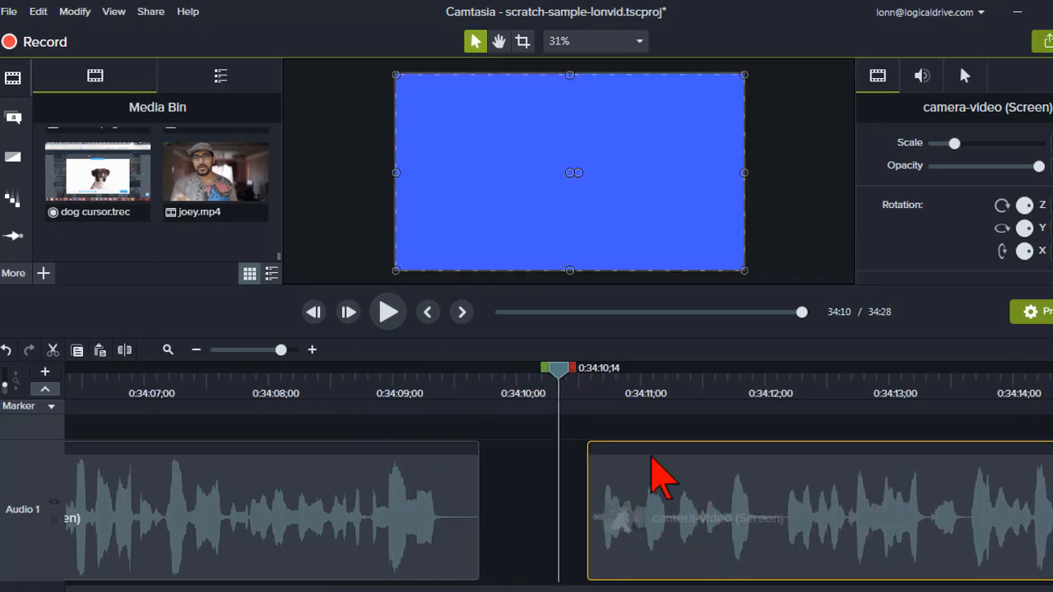
left_click_drag(565, 368, 586, 371)
left_click_drag(515, 374, 532, 387)
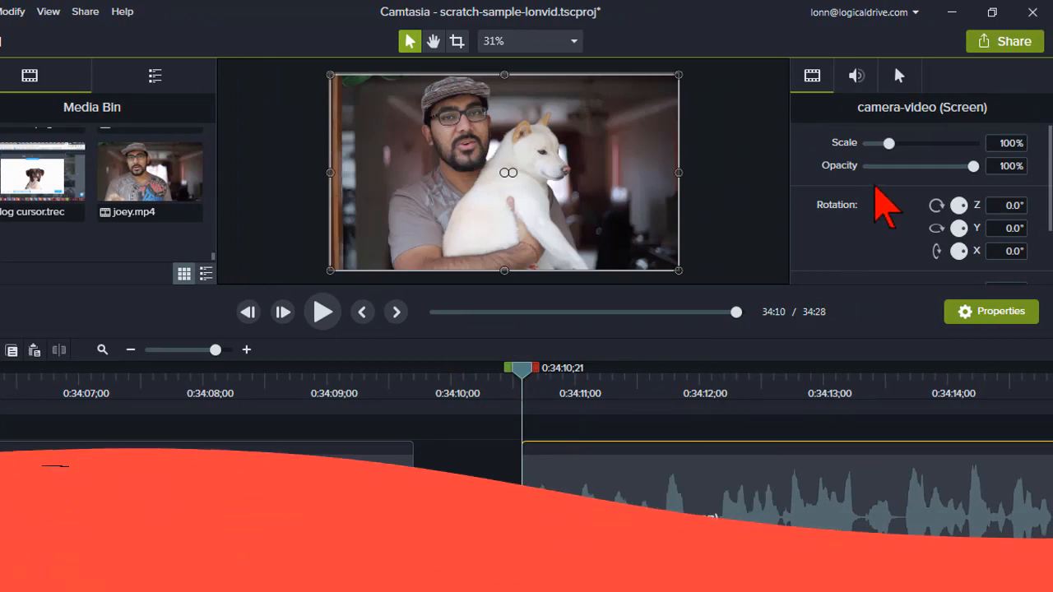
Scale the second camera-video part to 129.1% and shift it down on the canvas so the man's cap is in frame
left_click(890, 145)
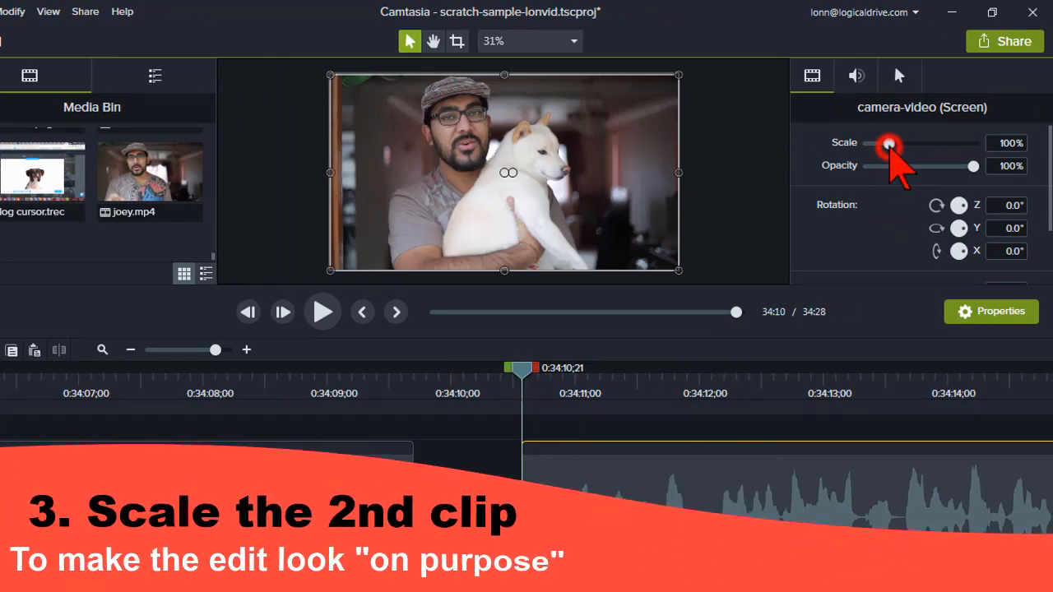
left_click_drag(890, 145, 895, 145)
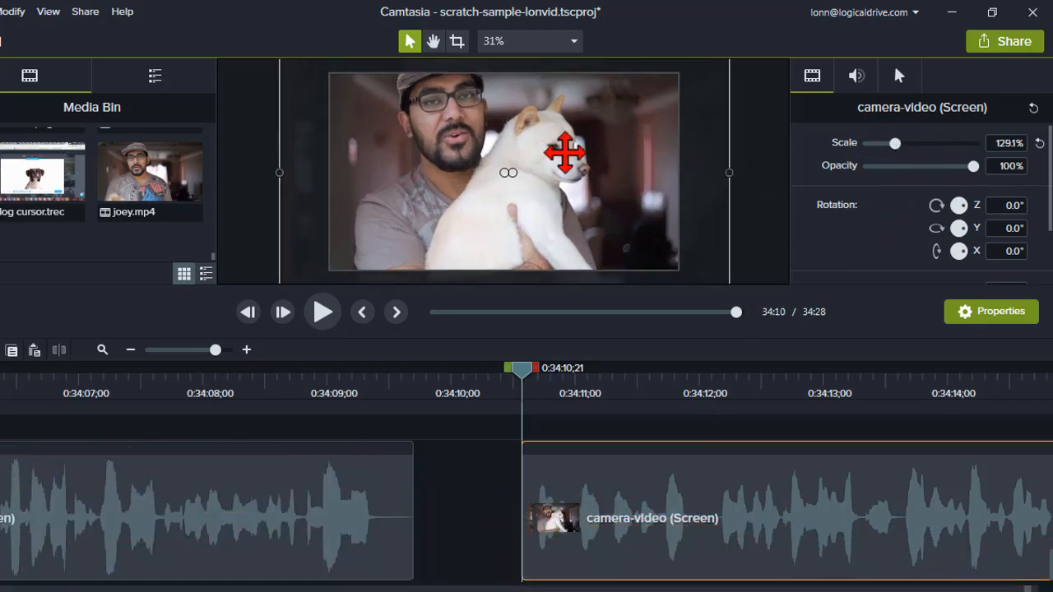
left_click(502, 174)
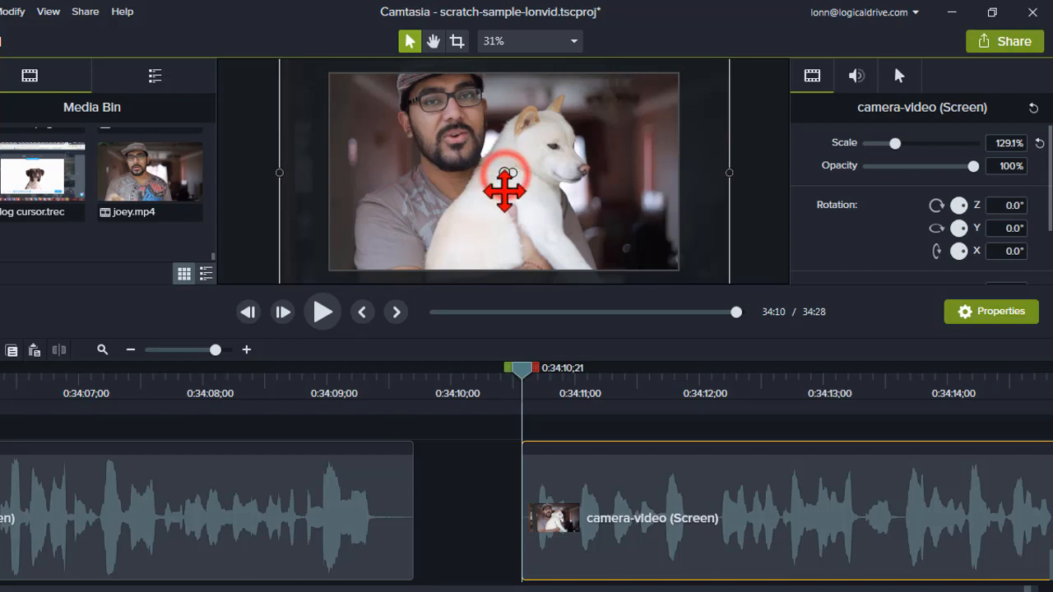
left_click_drag(503, 189, 501, 195)
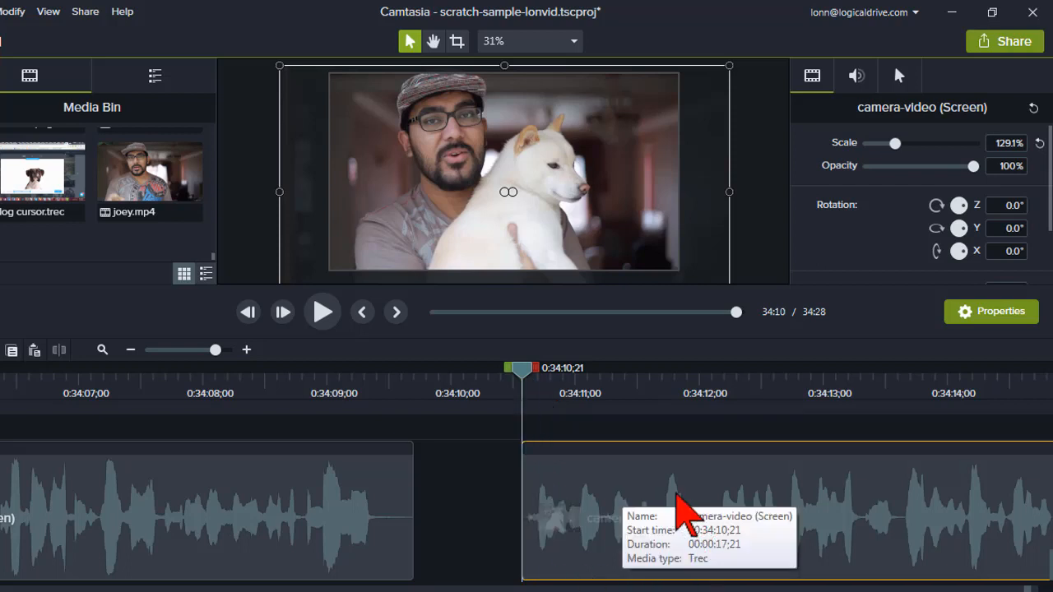
Move the scaled camera-video part back against the first part and play back across the cut from 0:34:08;03
left_click_drag(676, 493, 529, 496)
left_click(199, 388)
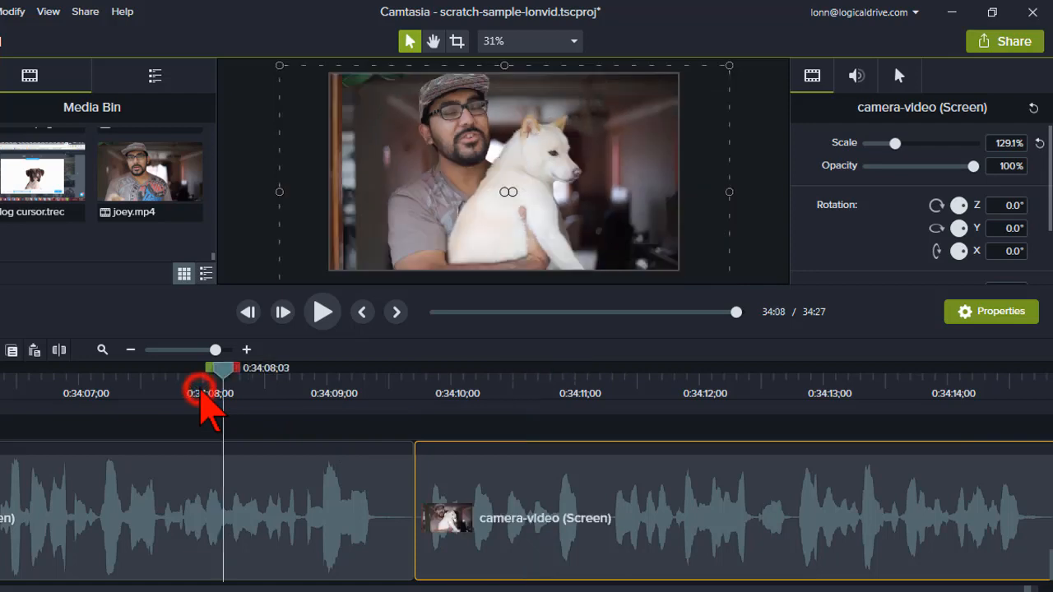
left_click(318, 312)
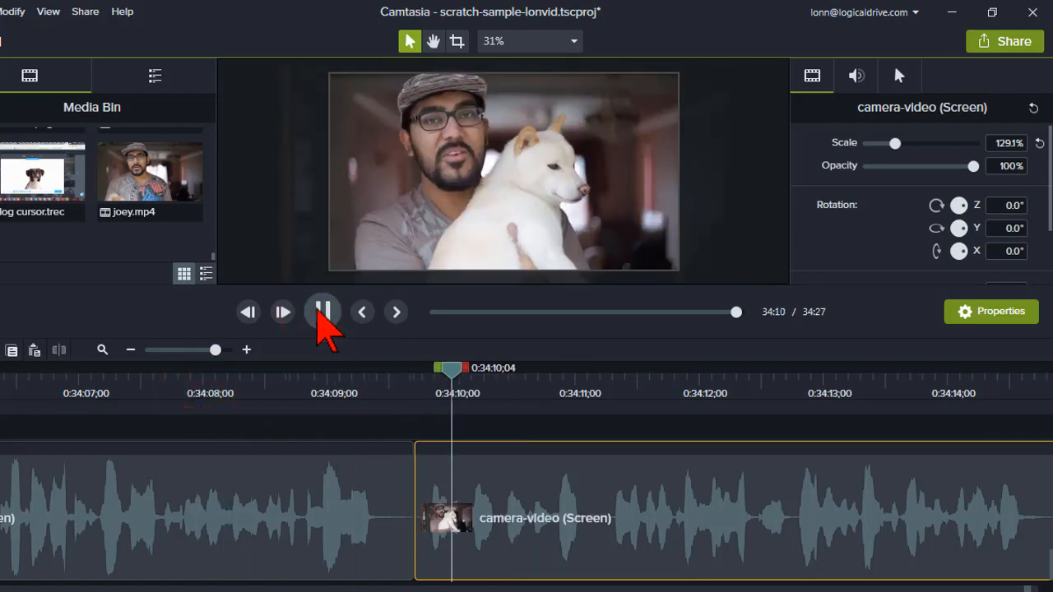
left_click(321, 312)
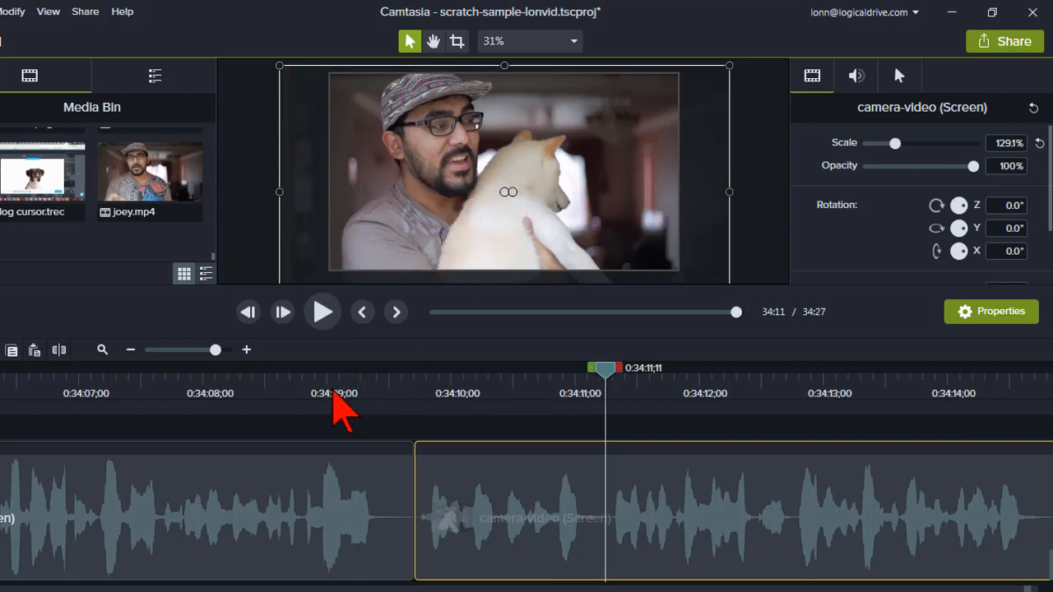
Compare the frames before and after the cut by moving the playhead between 0:34:09;05 and 0:34:09;29
left_click(333, 390)
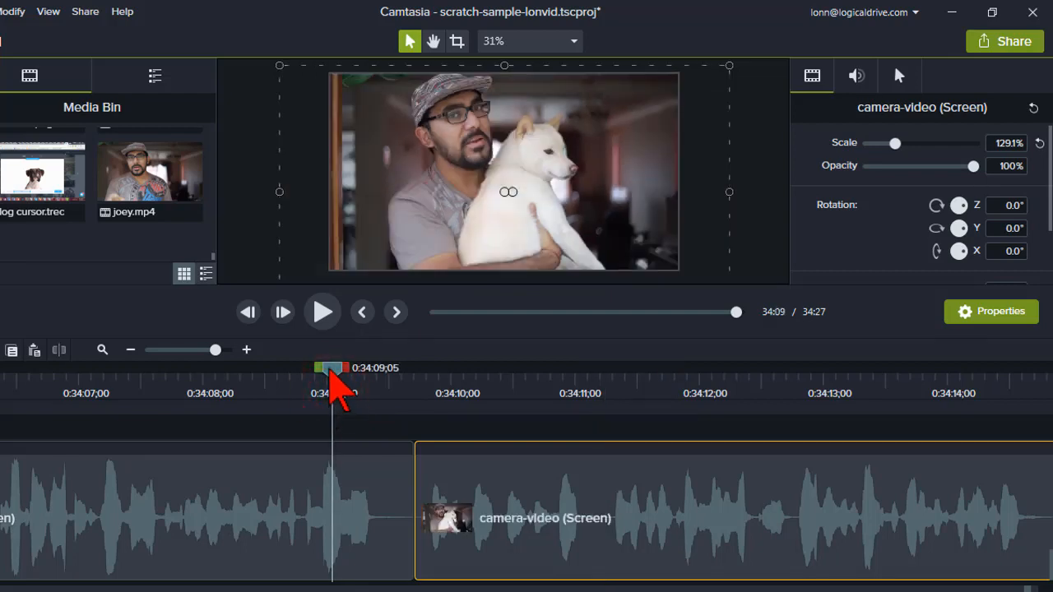
left_click_drag(330, 368, 402, 371)
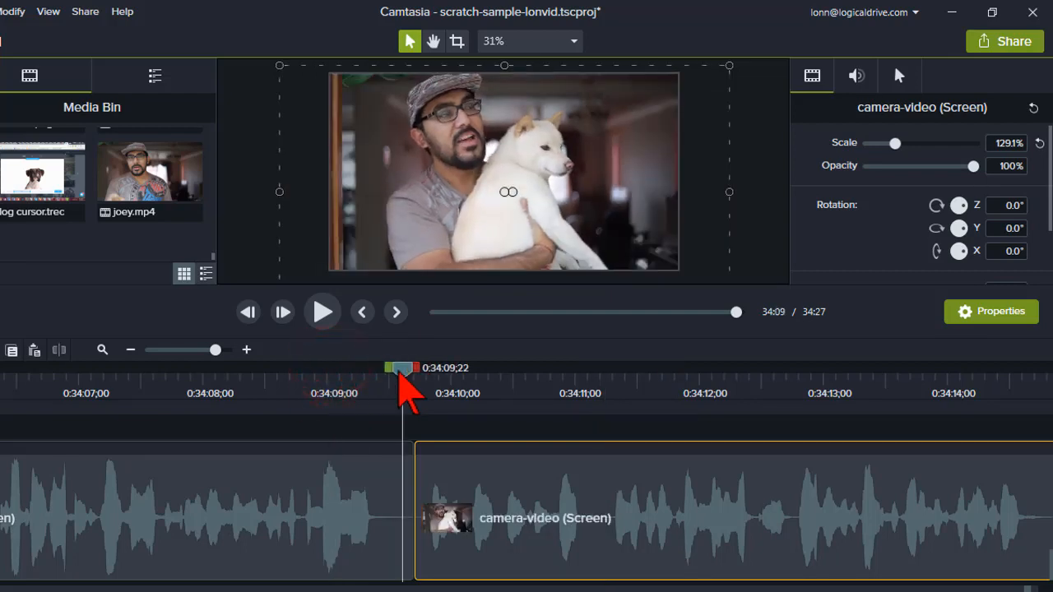
left_click(429, 385)
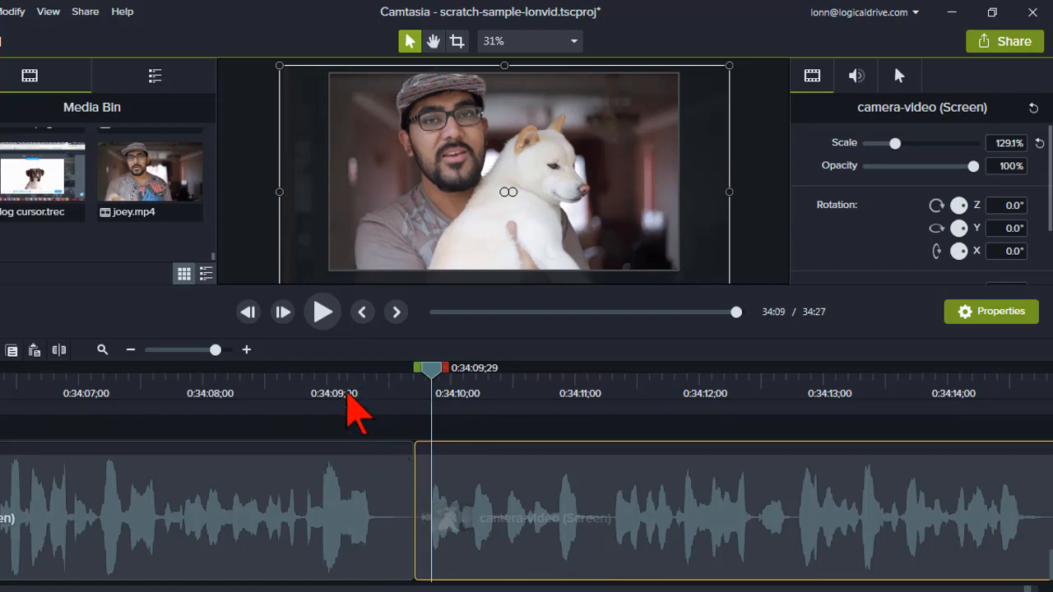
left_click(344, 393)
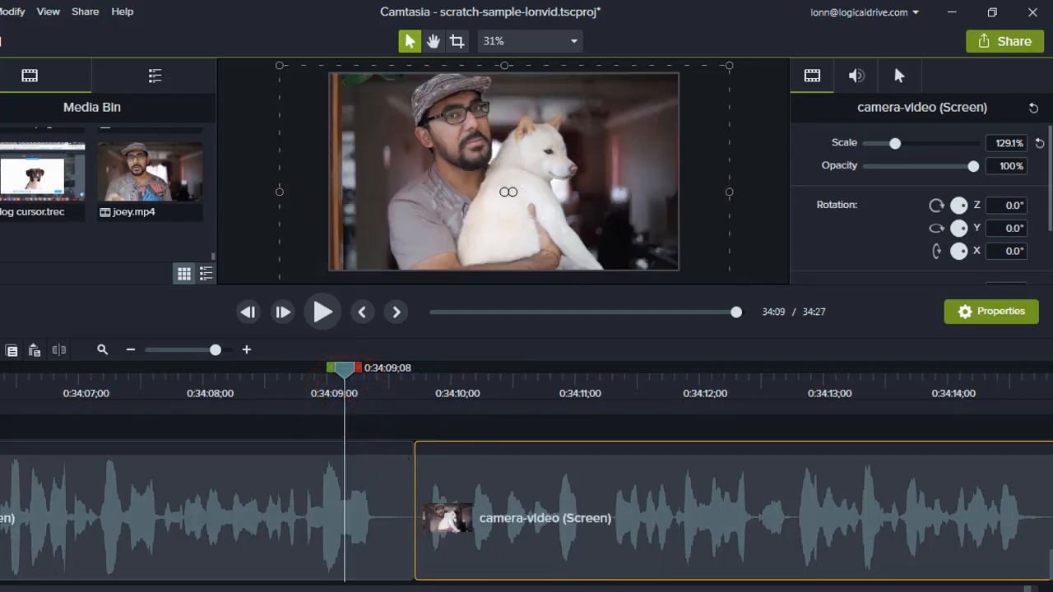
Undo the last move of the second camera-video part and reset its scale to 100%
key("ctrl+z")
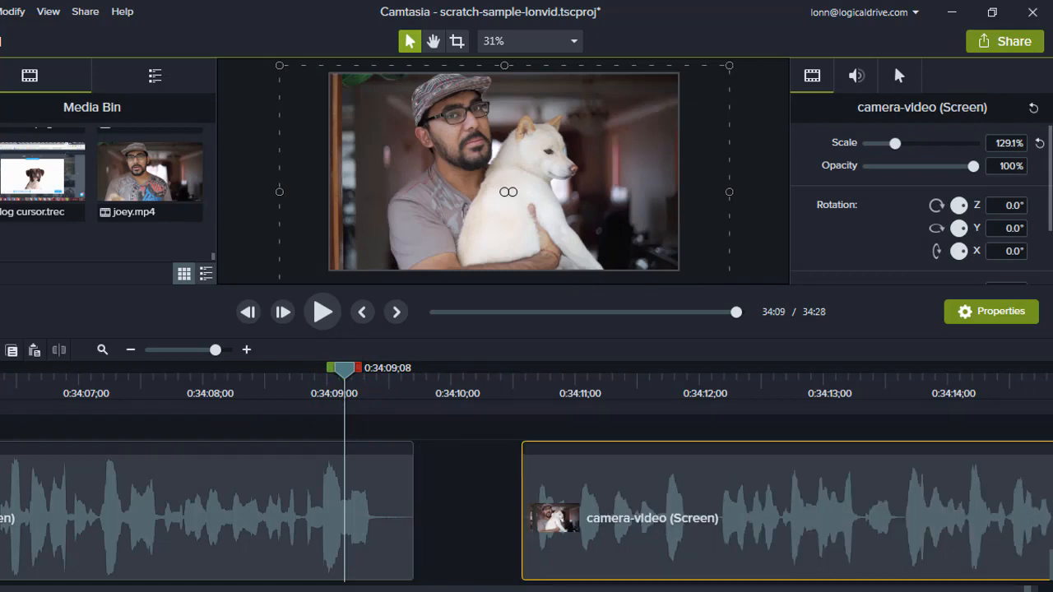
left_click(630, 393)
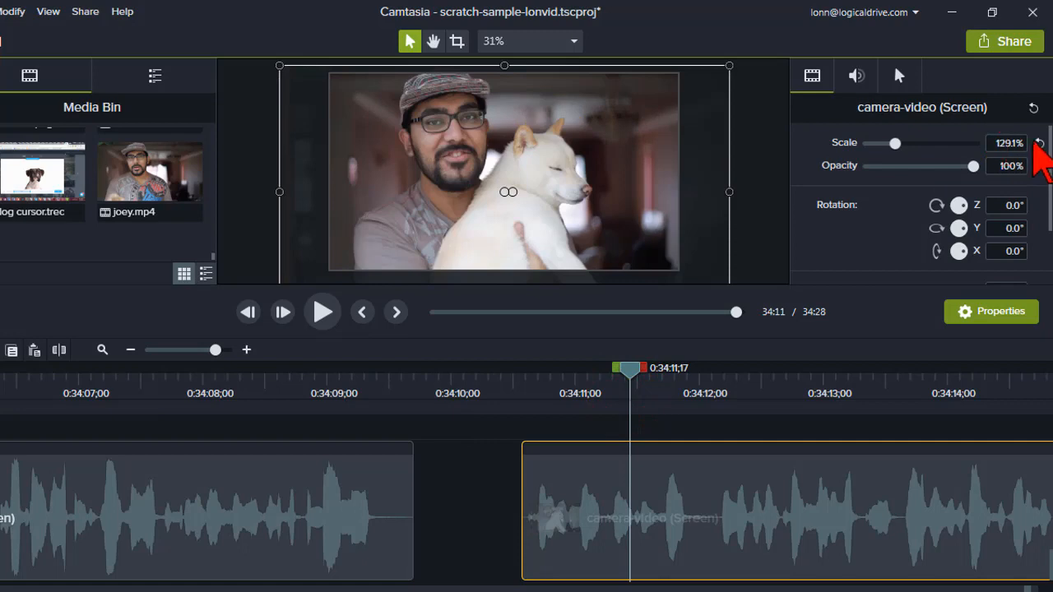
left_click(1035, 142)
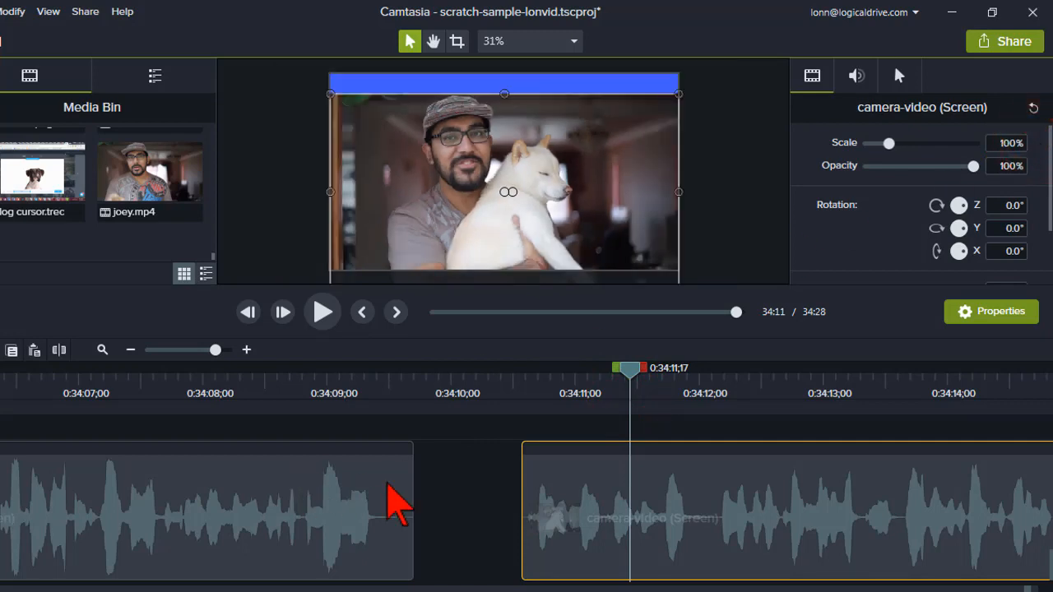
Close the gap between the two camera-video parts and apply a Fade transition across their join
left_click_drag(558, 543, 374, 517)
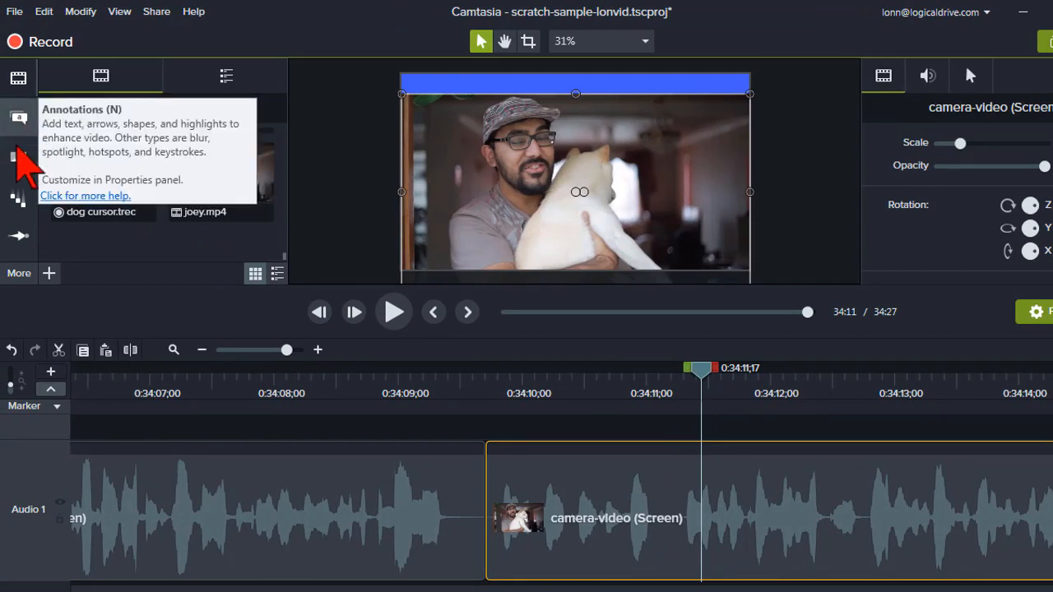
left_click(16, 160)
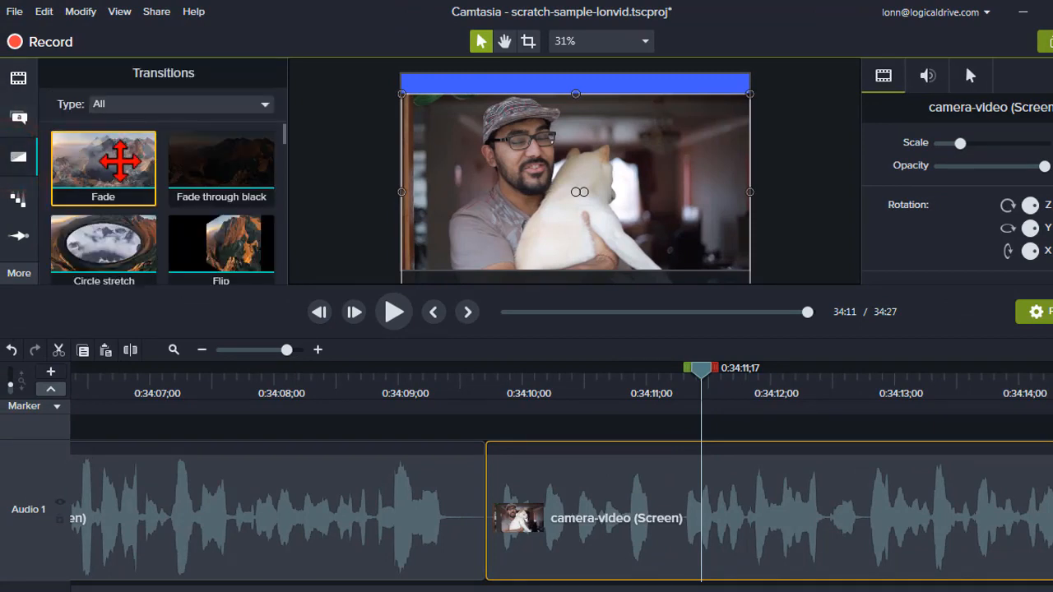
left_click_drag(129, 146, 512, 472)
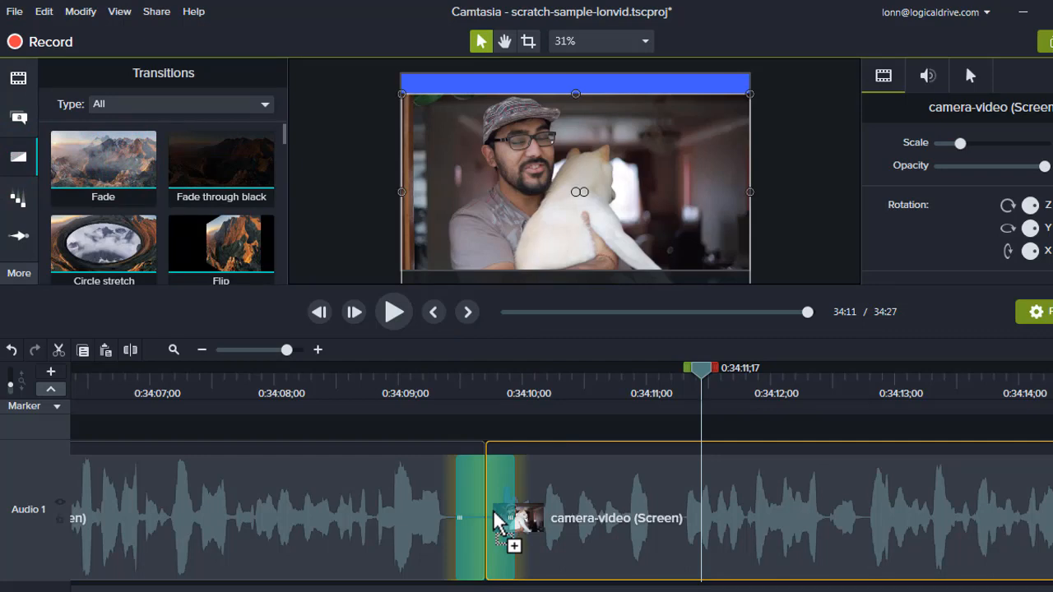
left_click_drag(497, 522, 498, 522)
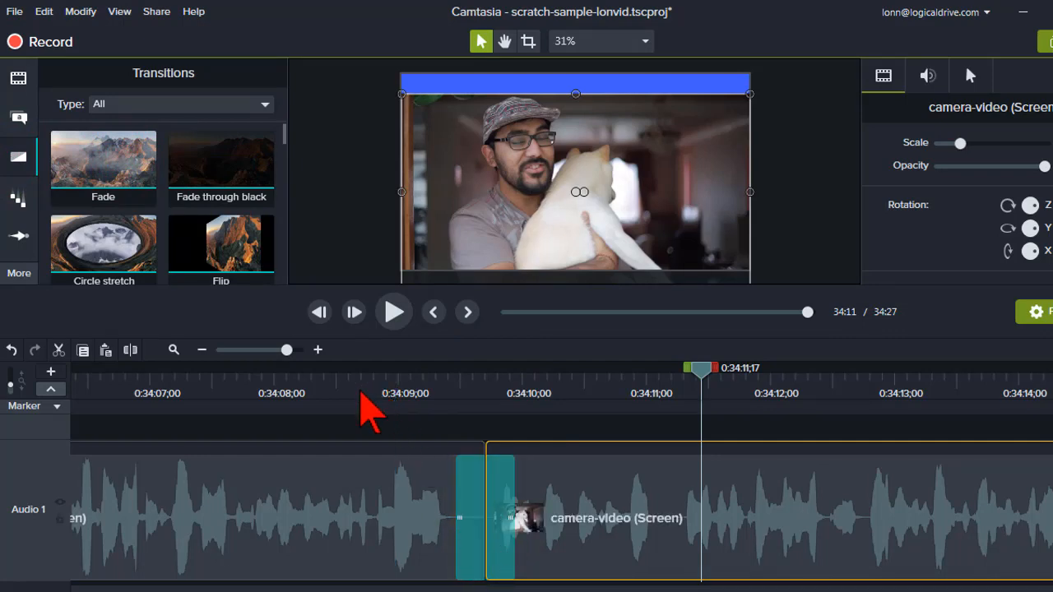
Play back across the Fade transition from 0:34:08;24 to check how it looks
left_click(357, 393)
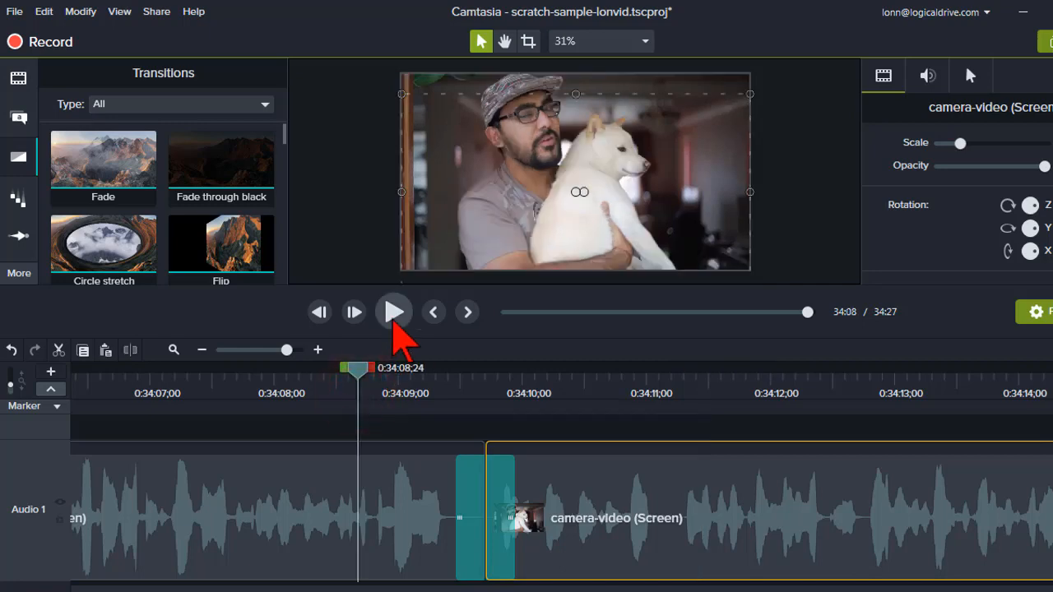
left_click(393, 320)
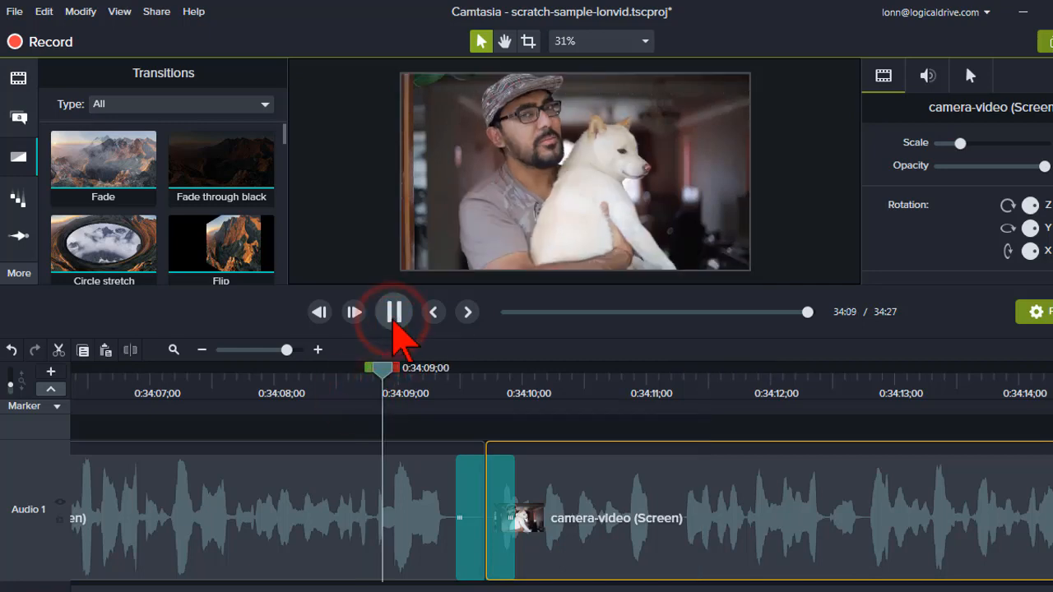
left_click(394, 313)
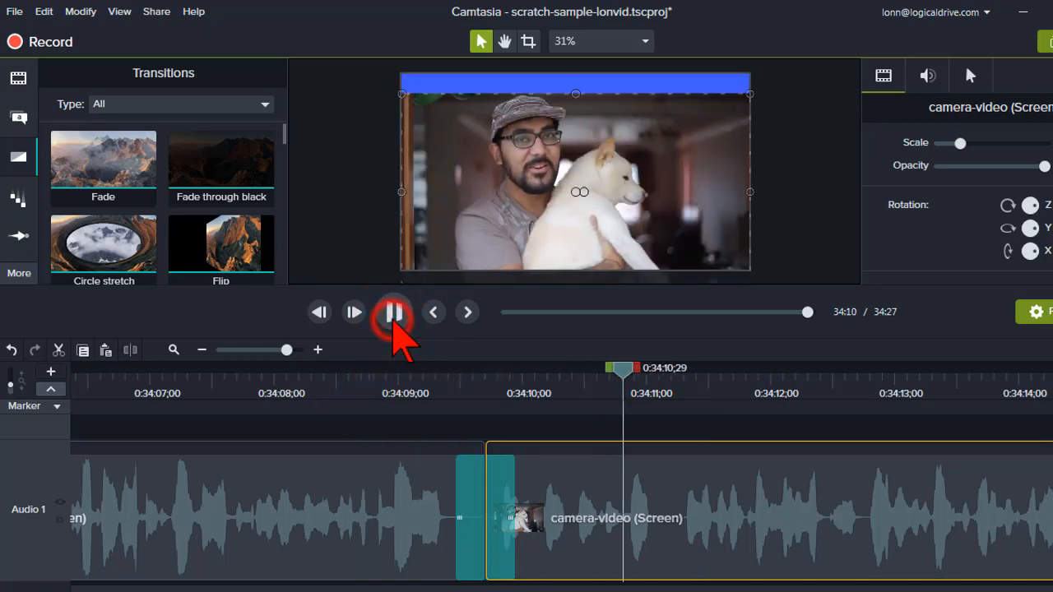
Move the second camera-video part up on the canvas to fill the frame and replay the transition from 0:34:09;08
left_click_drag(571, 190, 571, 180)
left_click(415, 376)
left_click(394, 311)
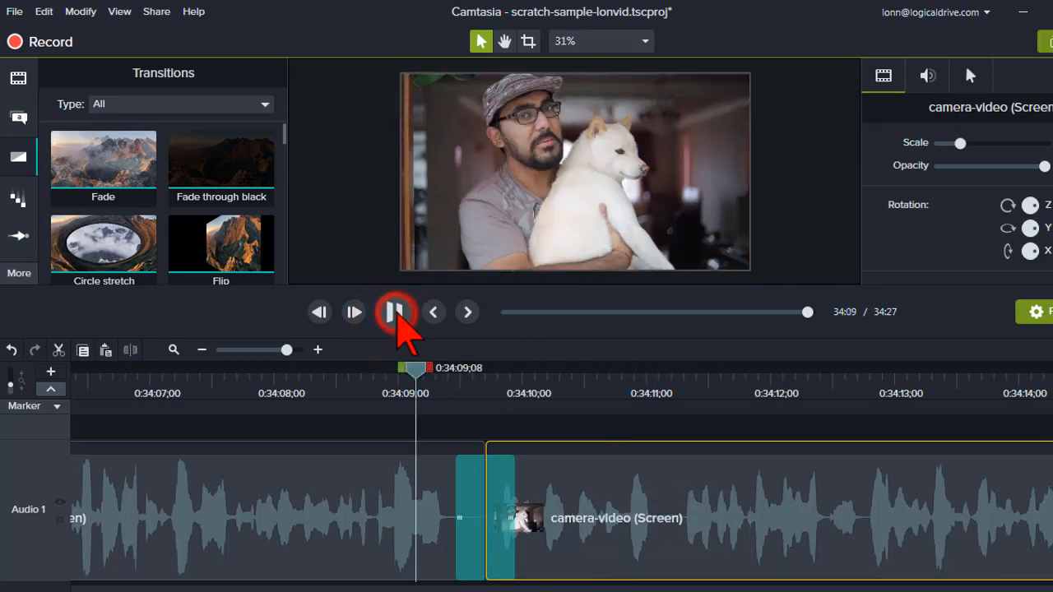
left_click(394, 311)
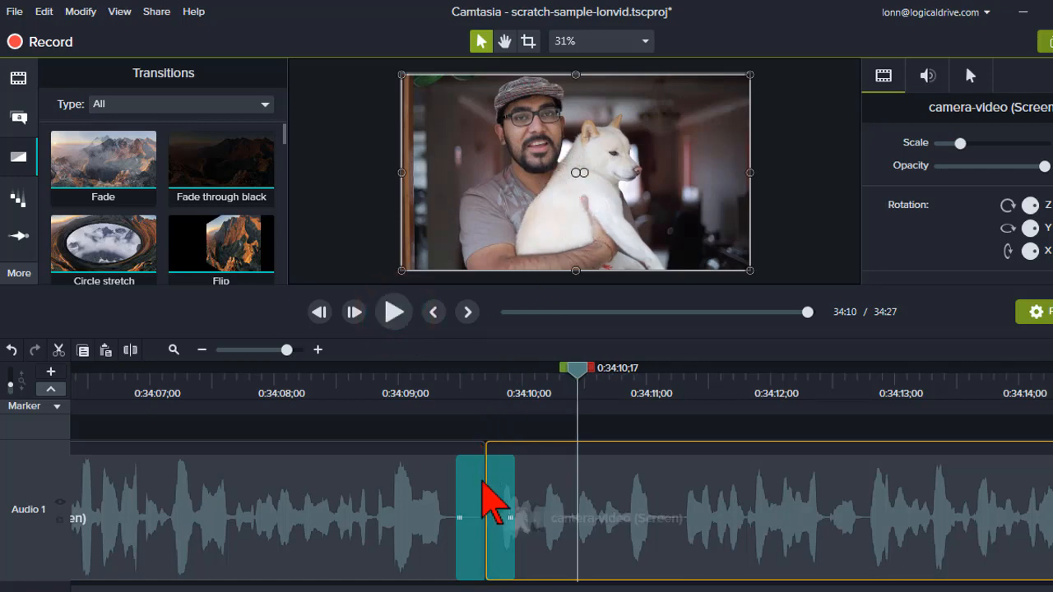
Delete the Fade transition between the two camera-video parts
left_click(495, 494)
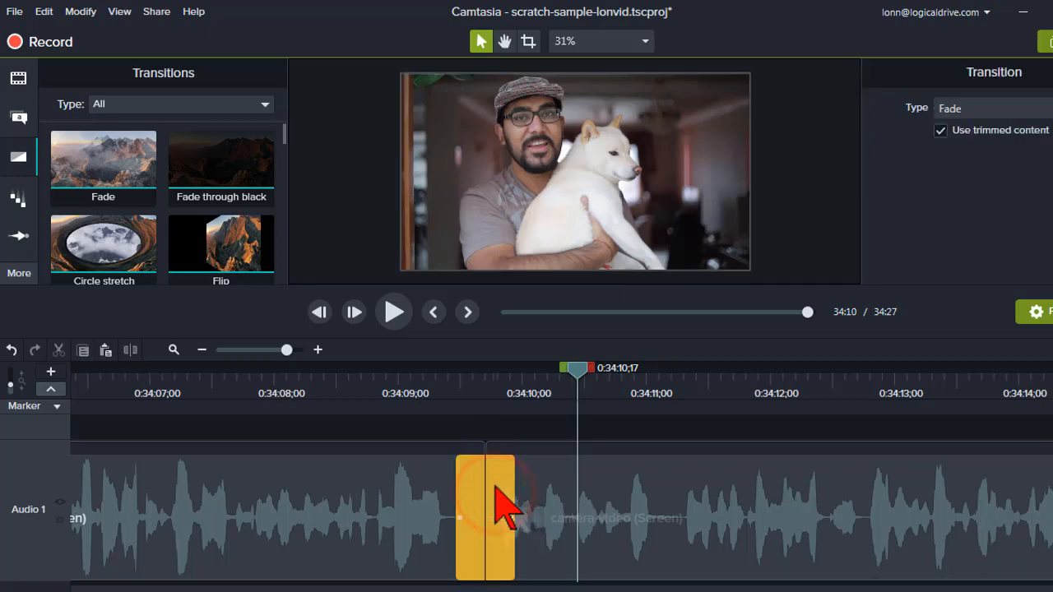
key("Delete")
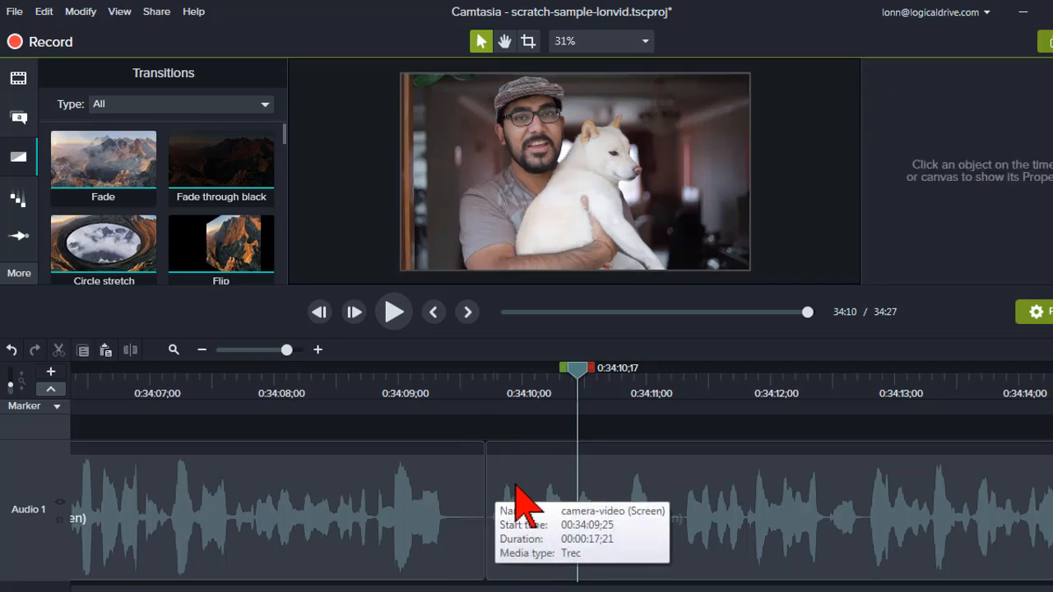
Scale up the second camera-video part slightly and compare the frames on both sides of the cut
left_click(524, 487)
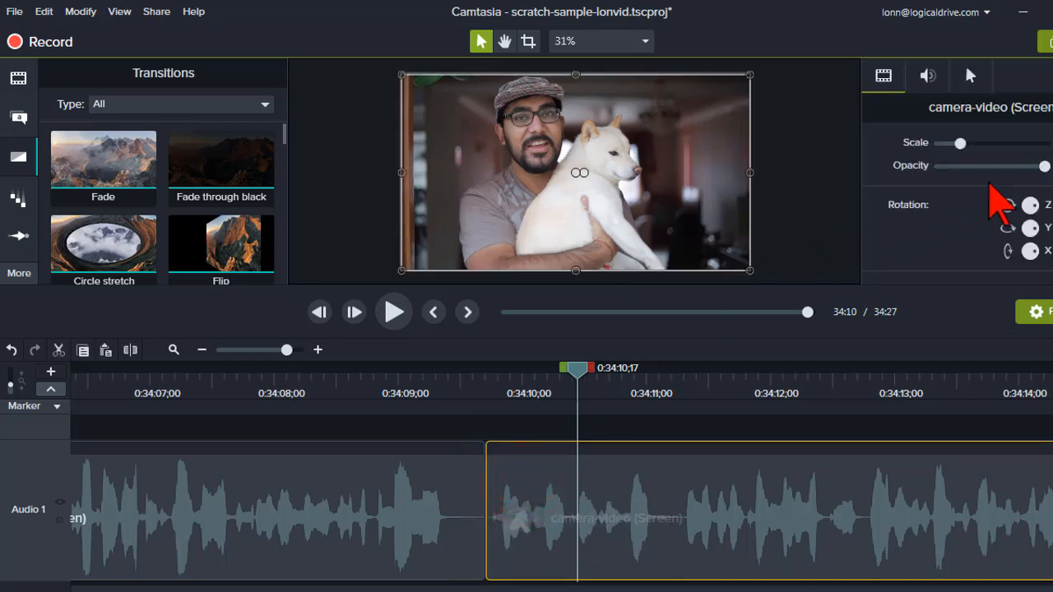
left_click_drag(960, 143, 964, 144)
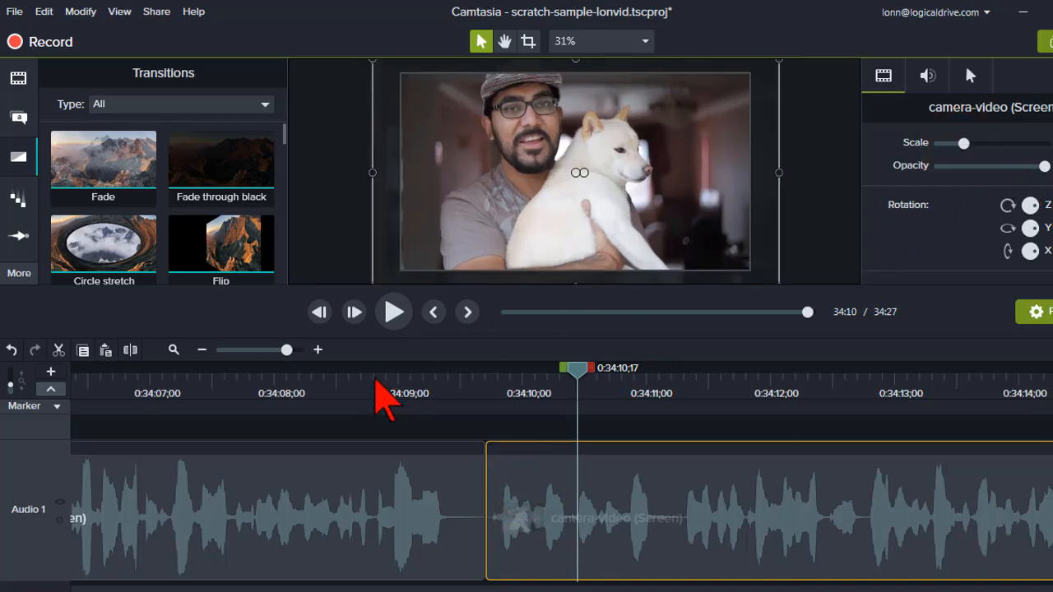
left_click(376, 383)
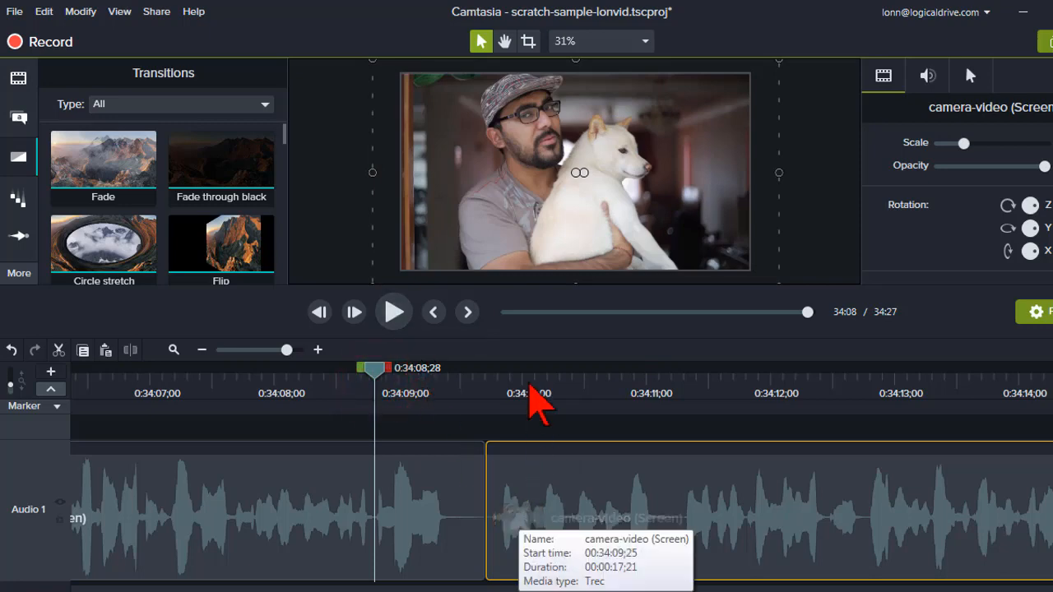
left_click(528, 387)
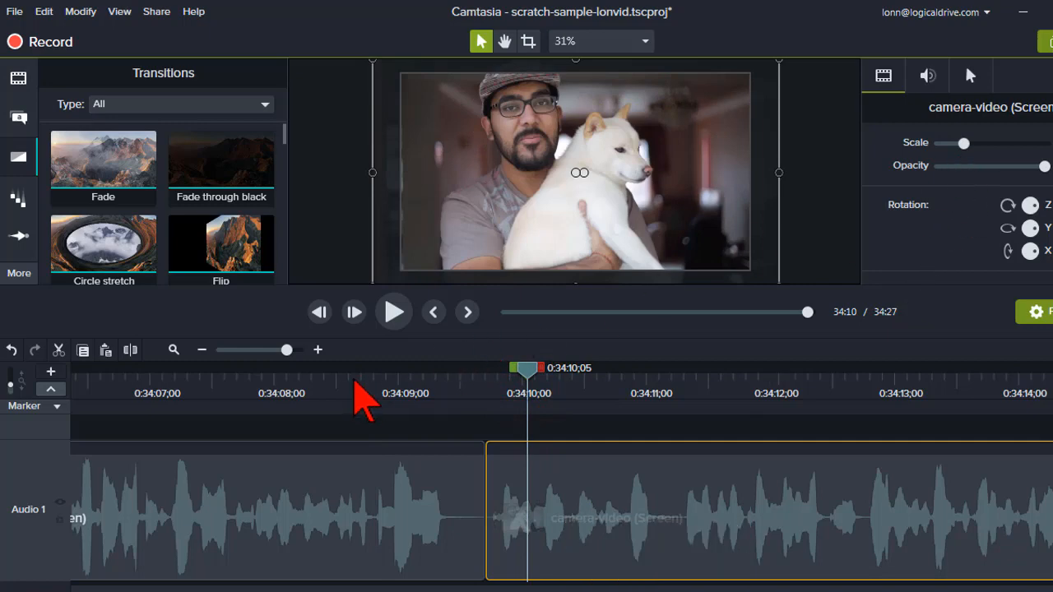
left_click(349, 381)
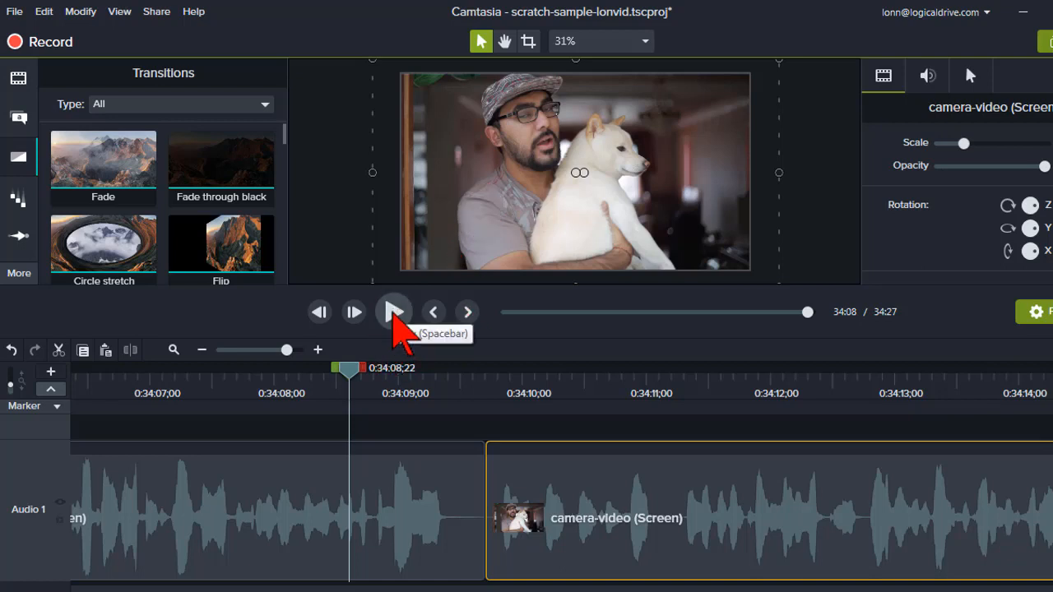
Play back from 0:34:08;22 across the cut between the two camera-video parts to check the scaled second part
left_click(392, 311)
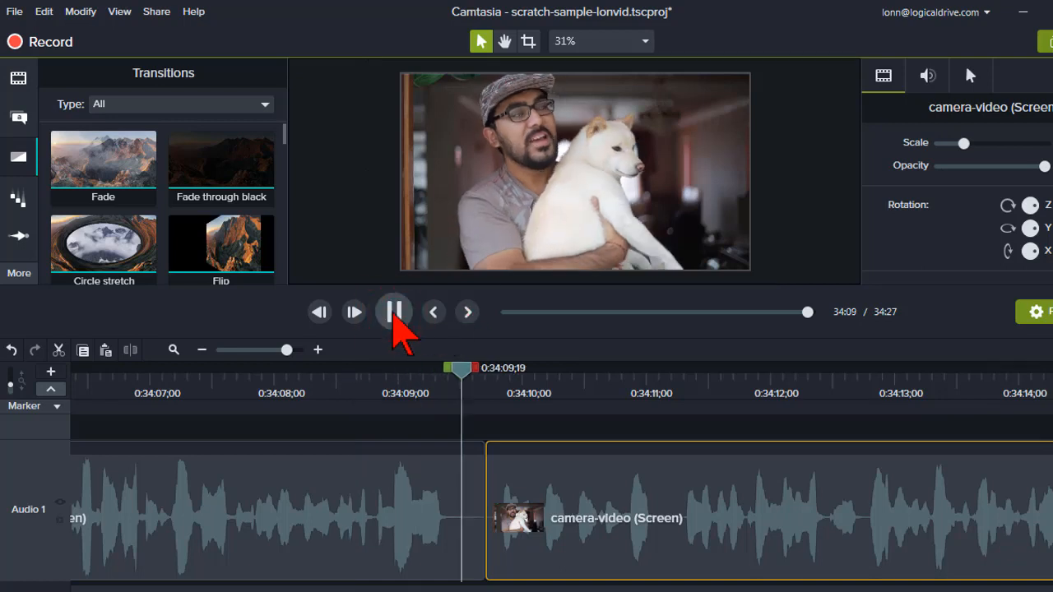
left_click(393, 312)
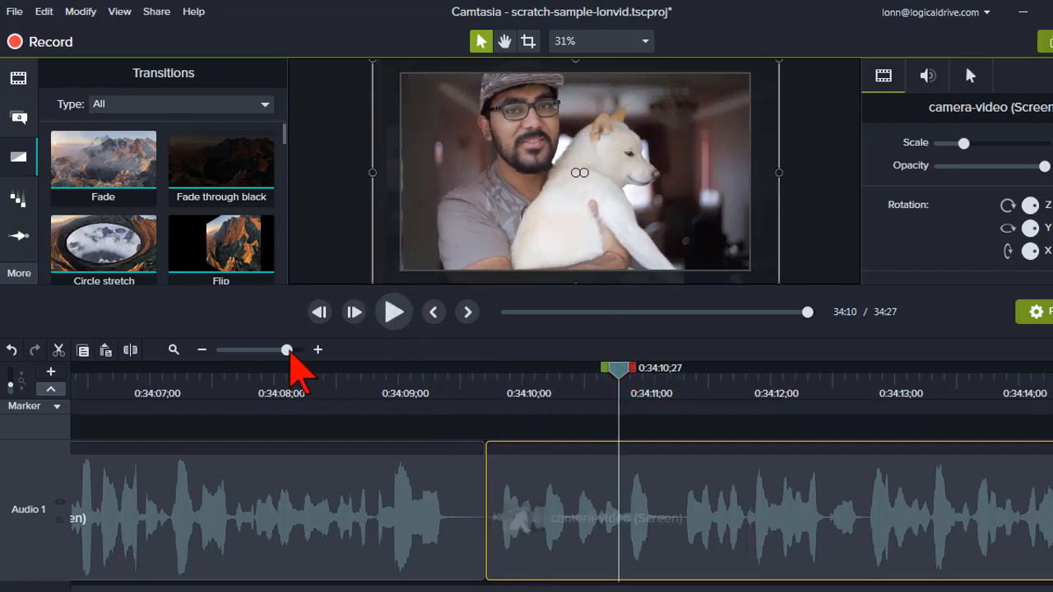
Split the second camera-video part at 0:34:15;01 and set the scale of the piece after the split to 100%
left_click_drag(287, 352, 283, 352)
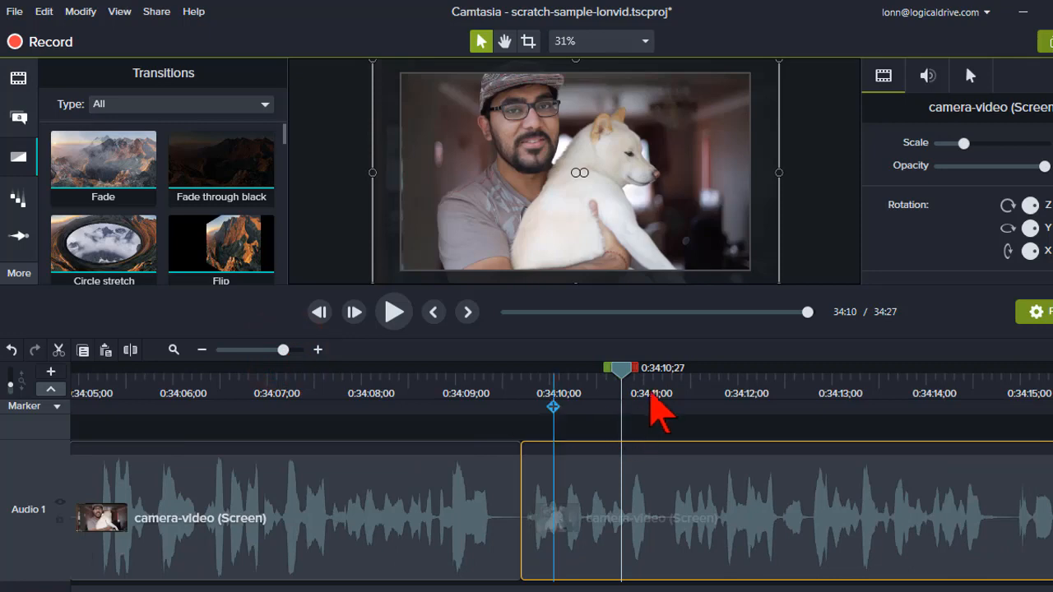
left_click_drag(621, 369, 1010, 393)
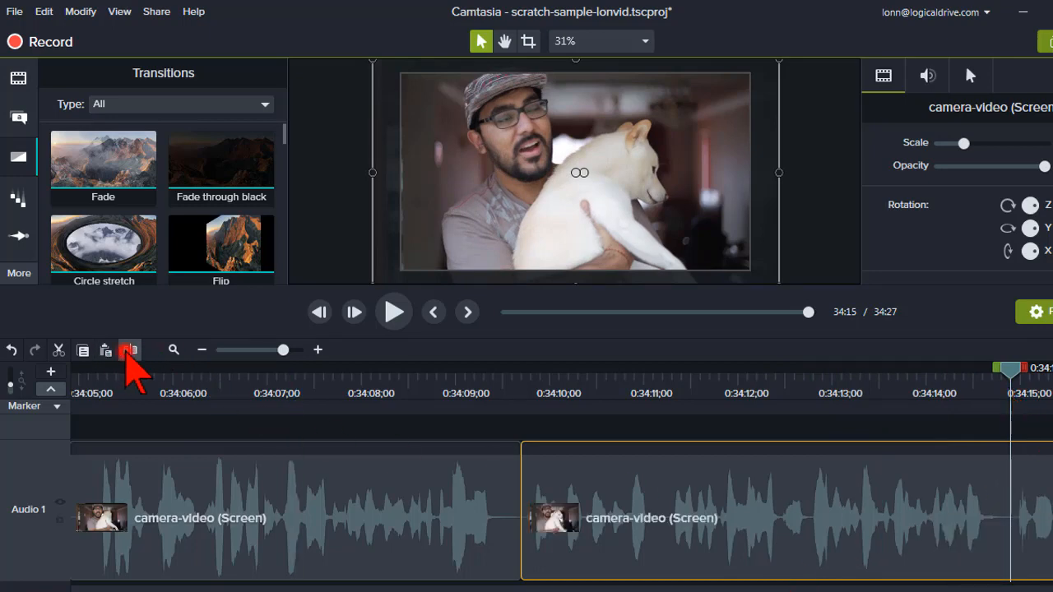
left_click(128, 351)
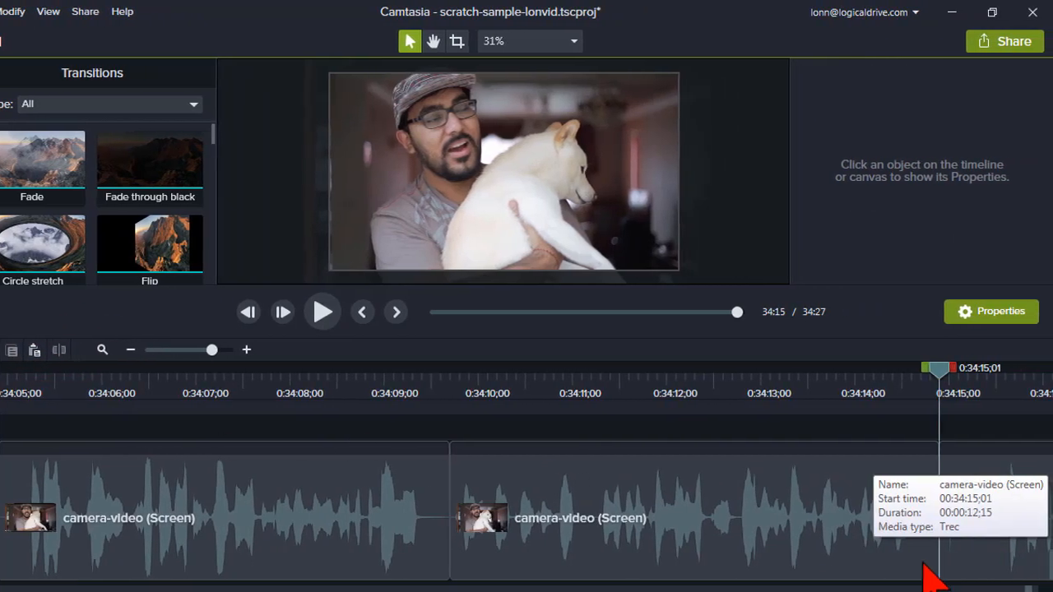
left_click(695, 503)
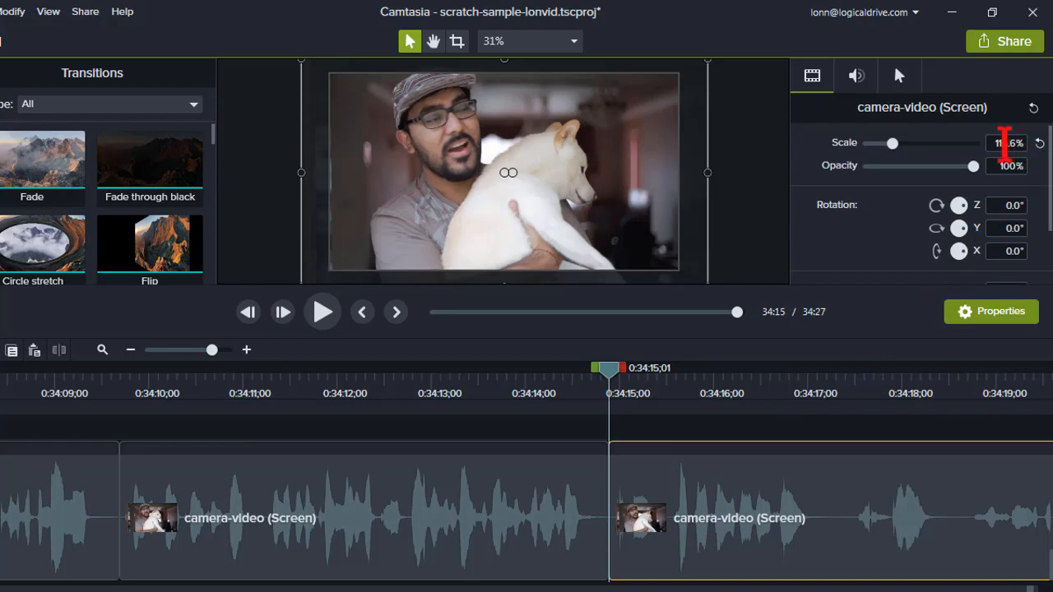
left_click(1004, 143)
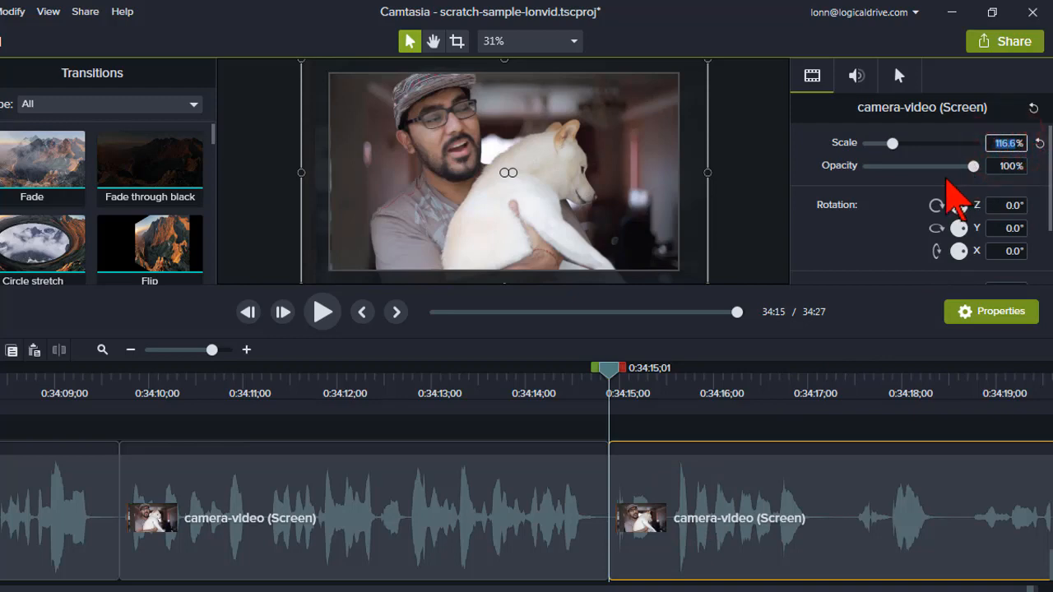
type("100")
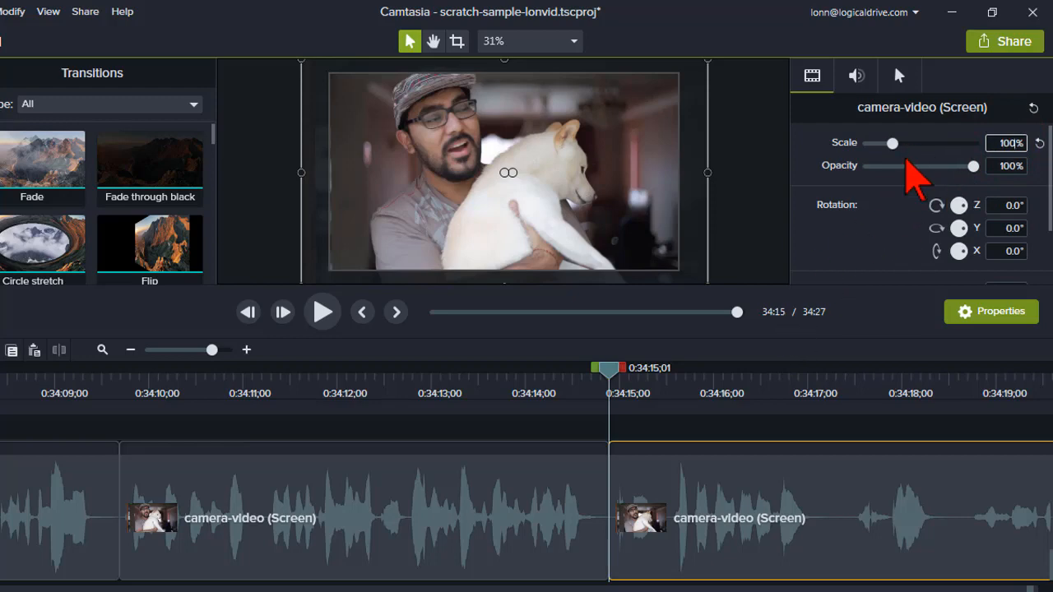
Play back from 0:34:09;10 through both cuts to check how the scale changes look
left_click(529, 387)
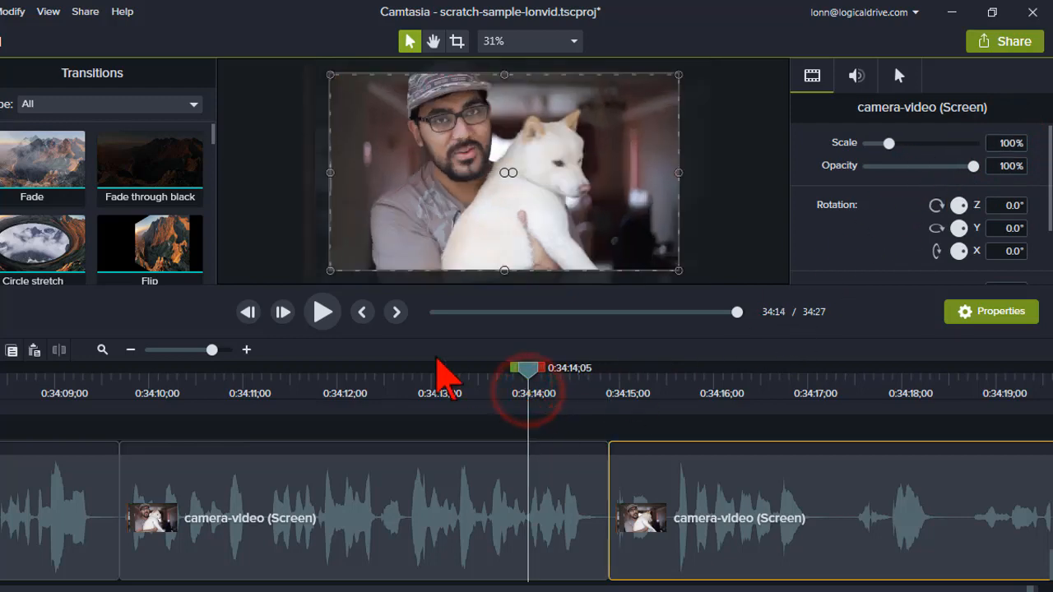
left_click(73, 394)
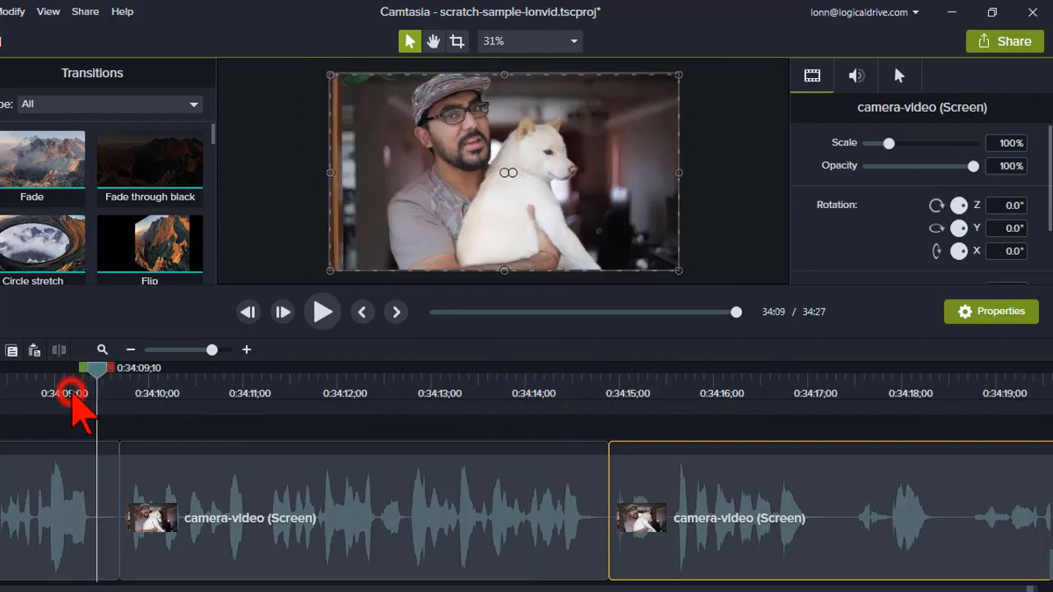
left_click(321, 314)
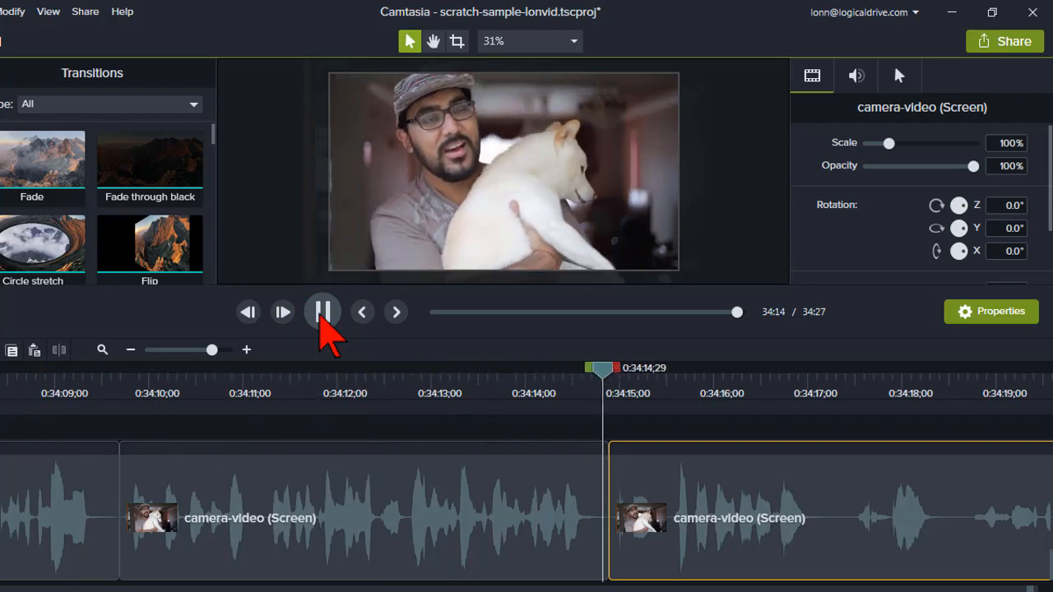
left_click(323, 310)
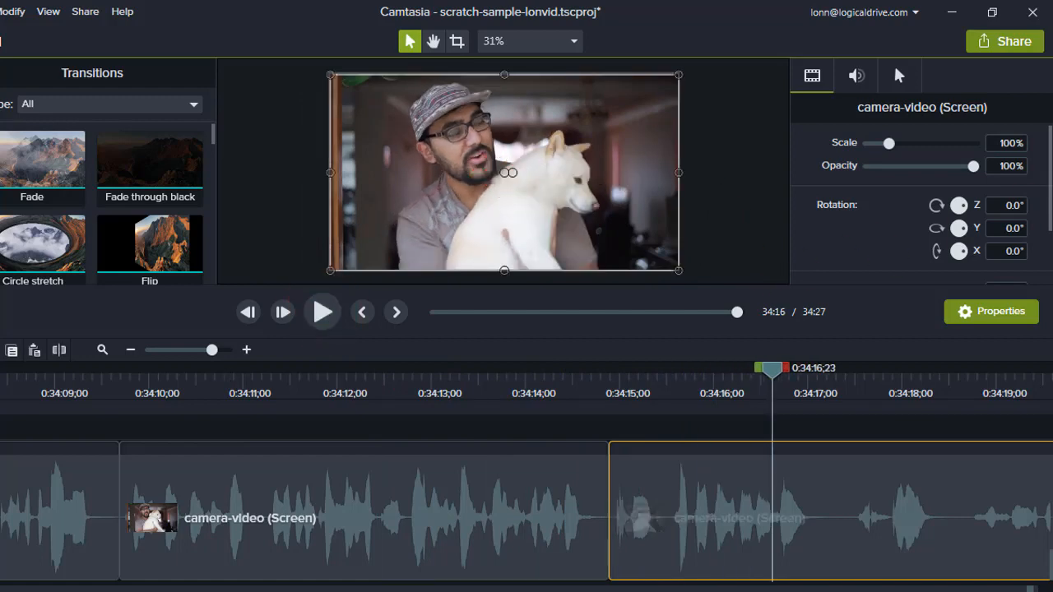
left_click(487, 384)
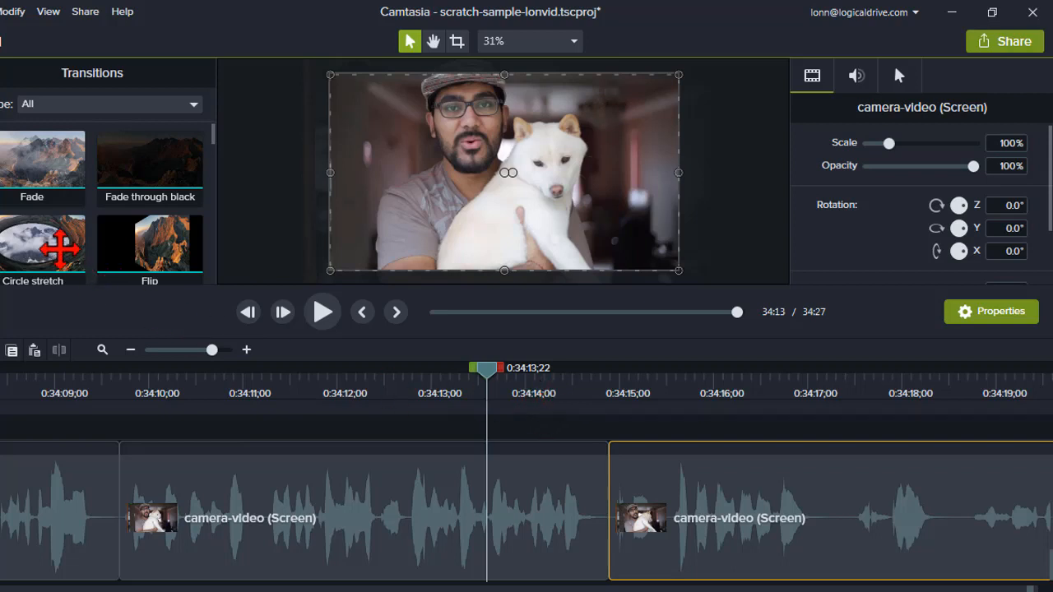
left_click(42, 251)
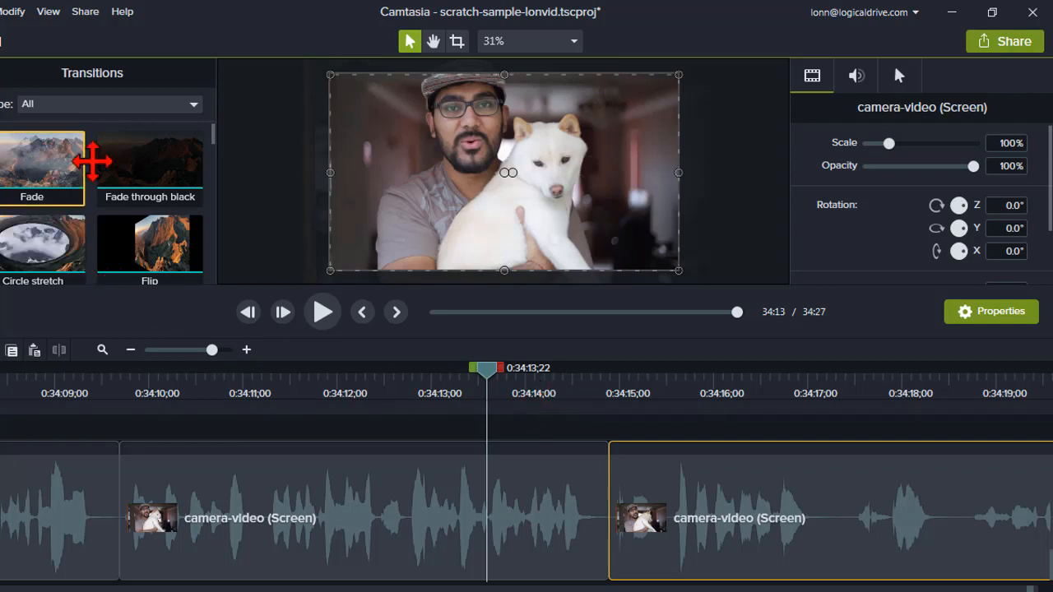
left_click_drag(442, 380, 47, 393)
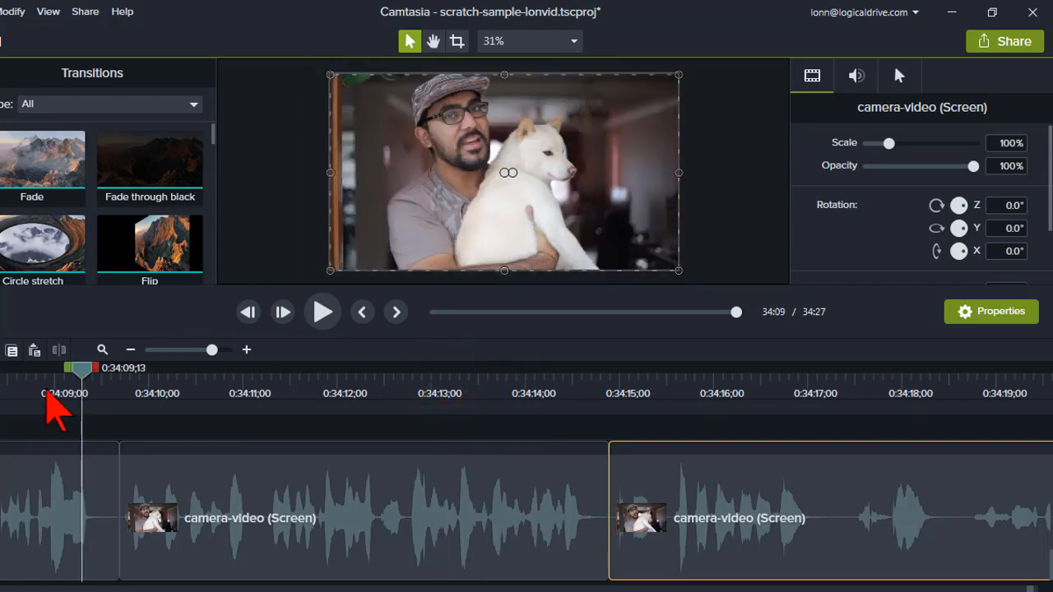
left_click(41, 387)
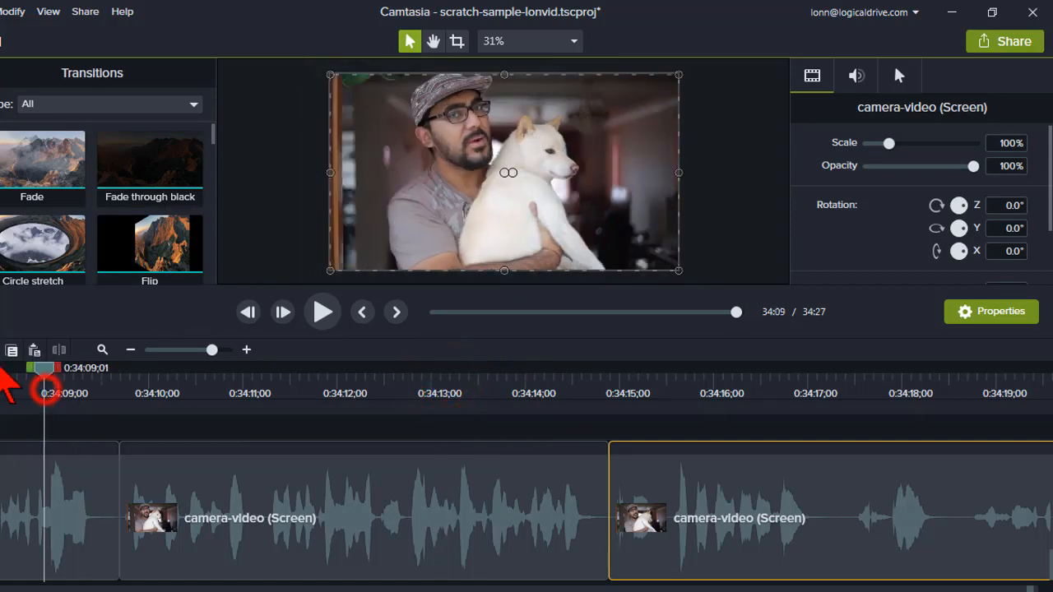
Undo the scaling, the splits and the section removal to restore the full, unsplit camera-video clip
key("ctrl+z")
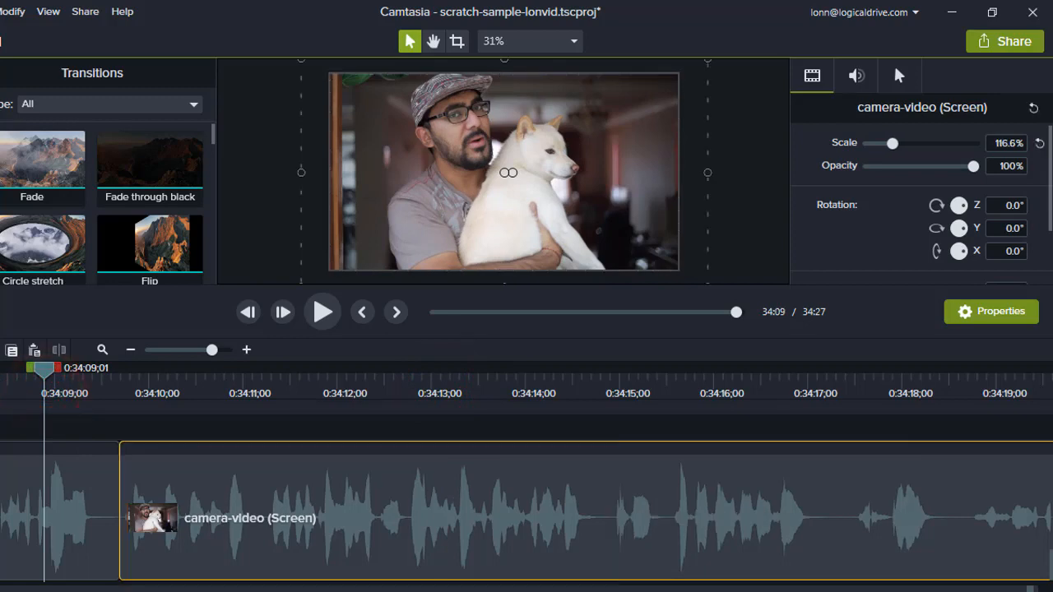
key("ctrl+z")
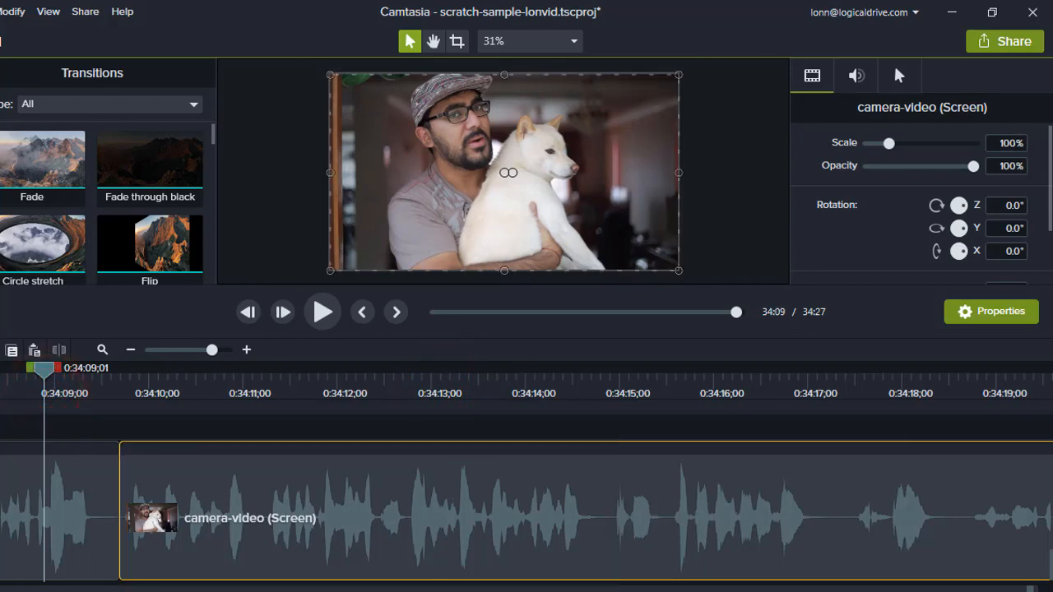
key("ctrl+z")
key("ctrl+z")
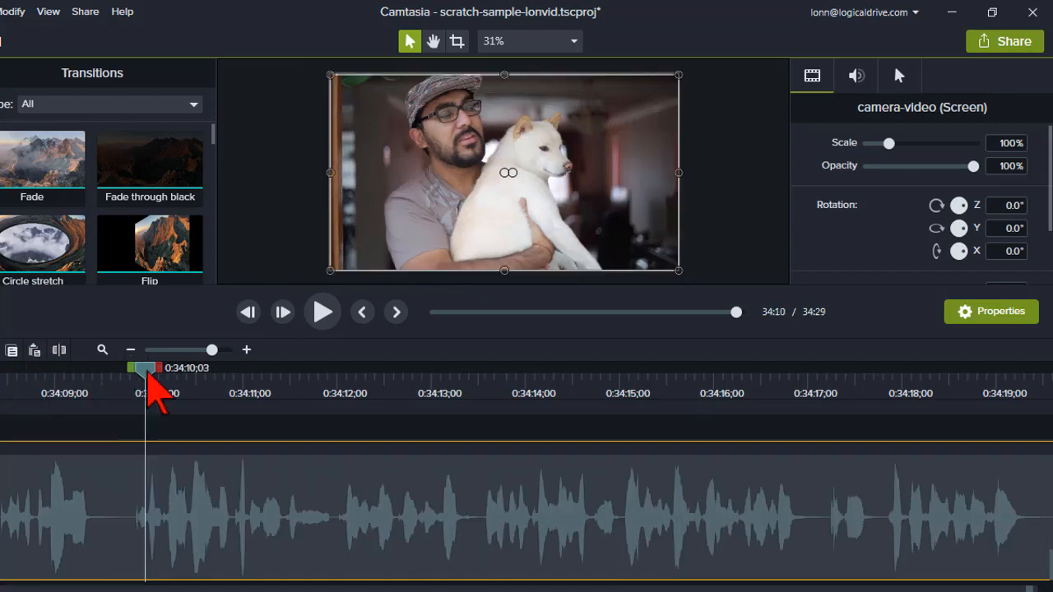
Split the camera-video clip at 0:34:09;24 and scale its second part up to 129.1%, comparing the frames around the split
left_click_drag(146, 375, 121, 377)
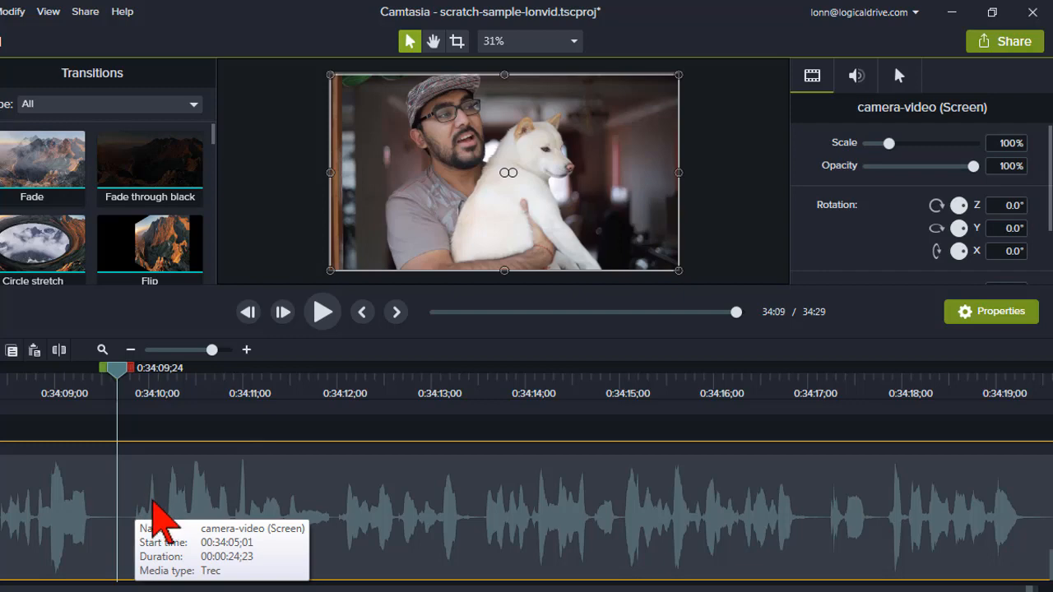
left_click(58, 350)
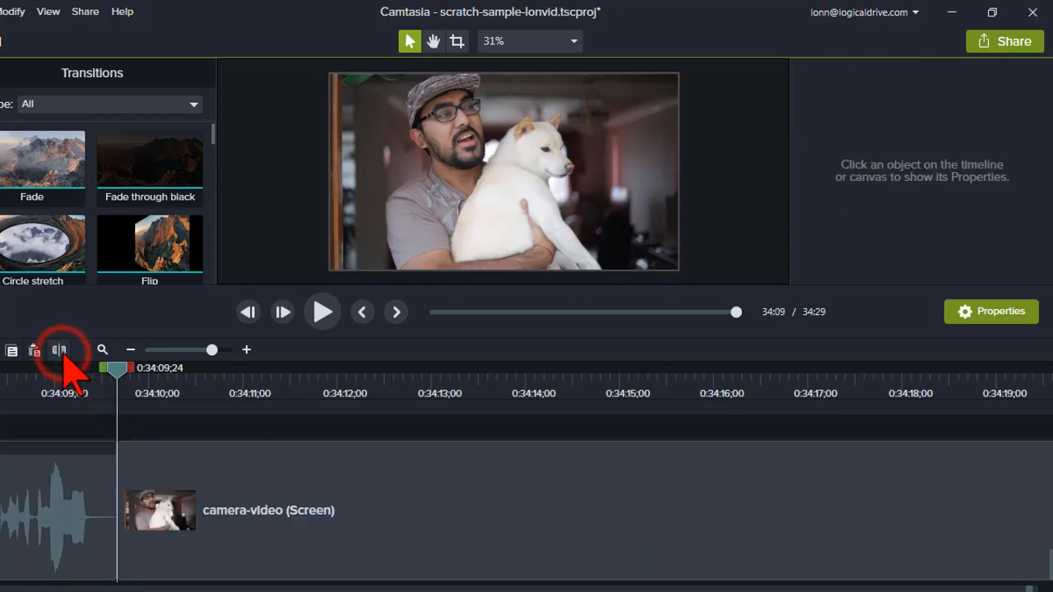
left_click(271, 488)
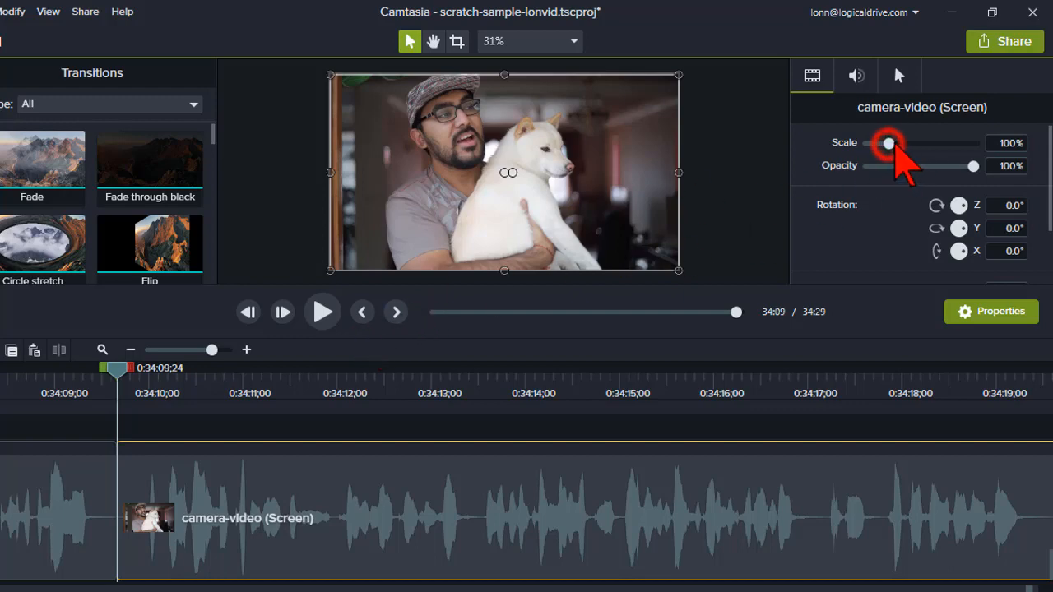
left_click_drag(889, 143, 895, 144)
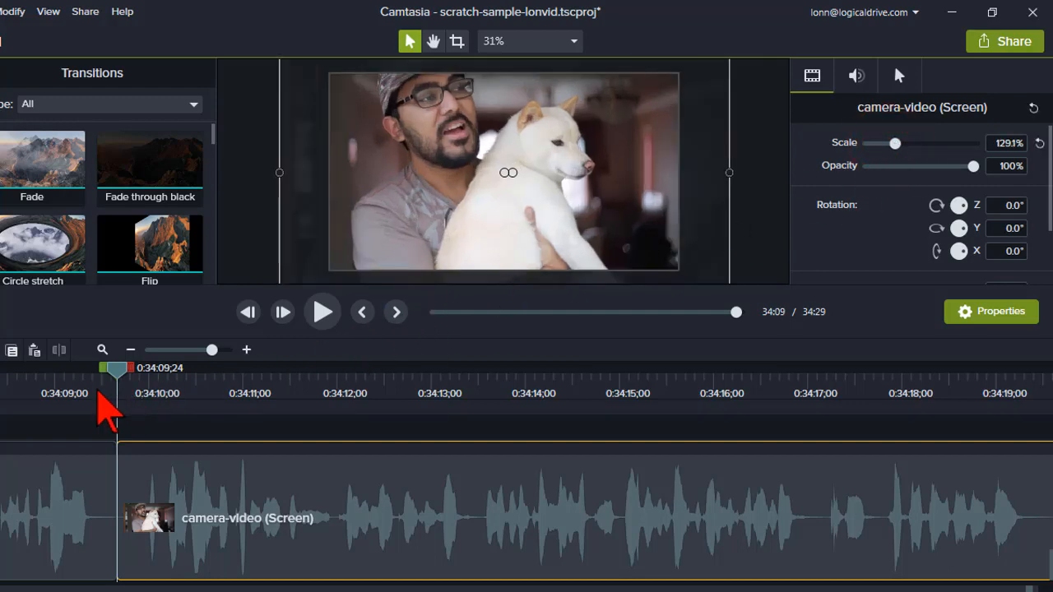
left_click(82, 393)
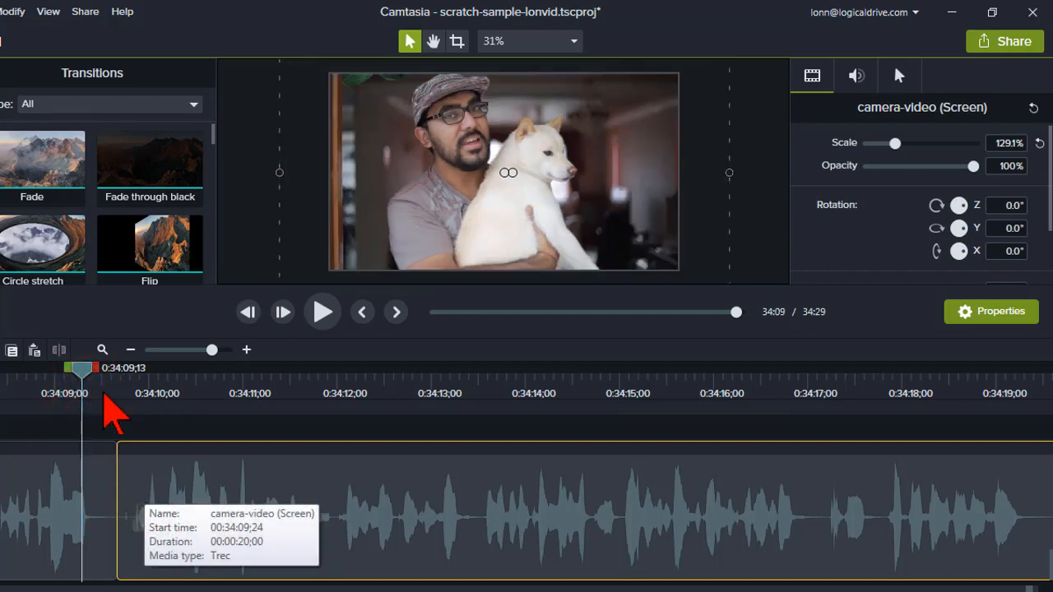
left_click_drag(85, 371, 117, 370)
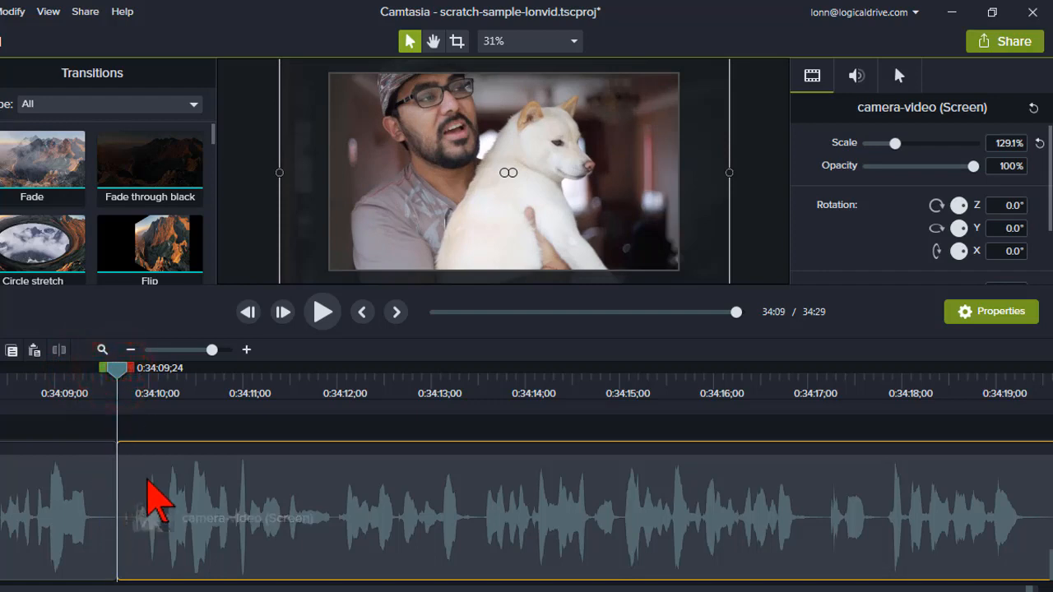
Cut the unwanted section from 0:34:09;24 to 0:34:12;03 and inspect the join between the camera-video parts
left_click_drag(130, 367, 354, 397)
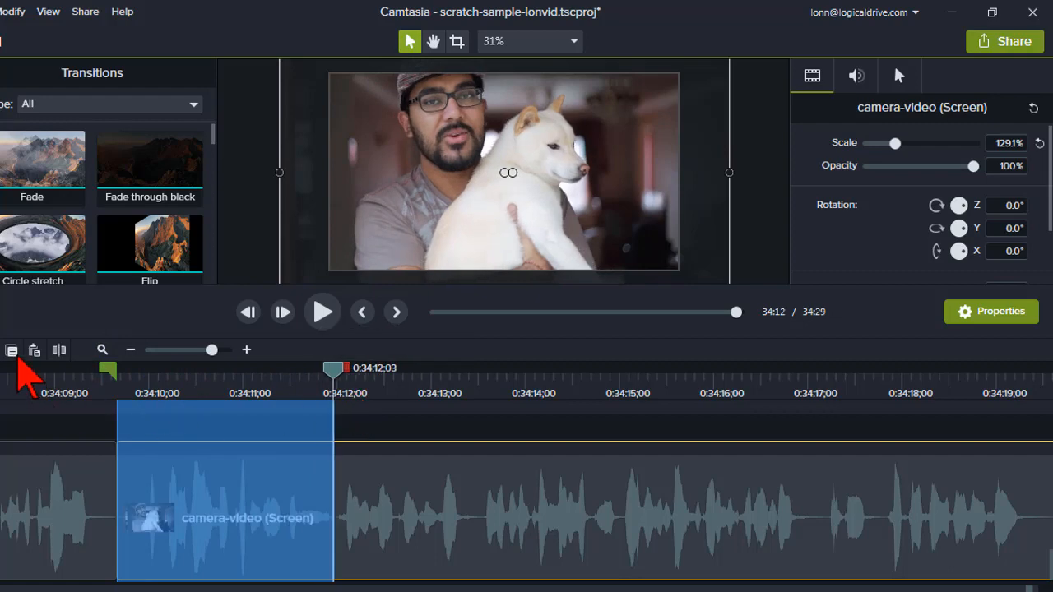
left_click(12, 350)
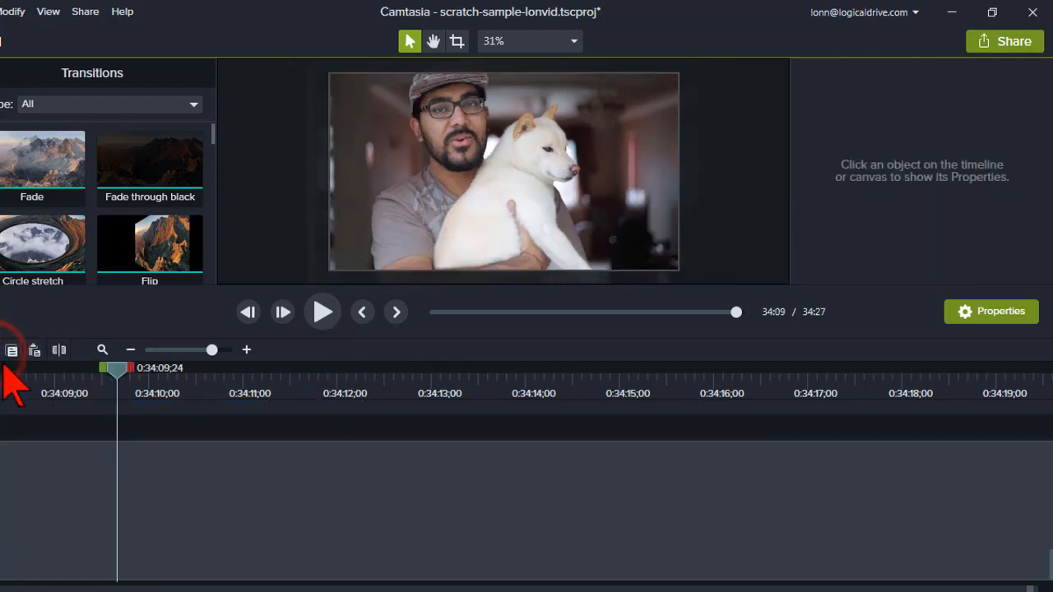
left_click(41, 380)
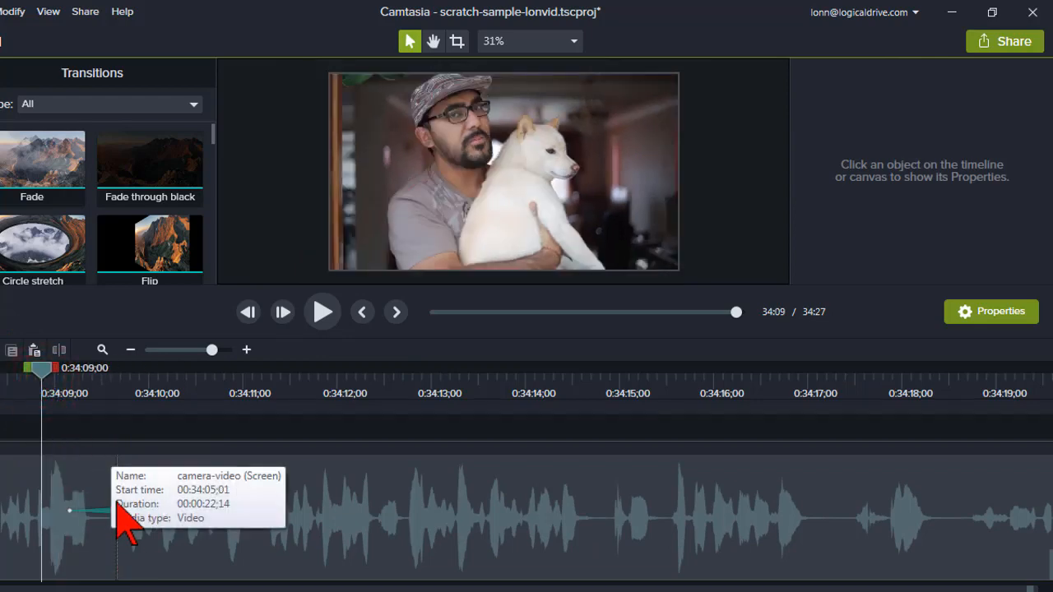
left_click(157, 517)
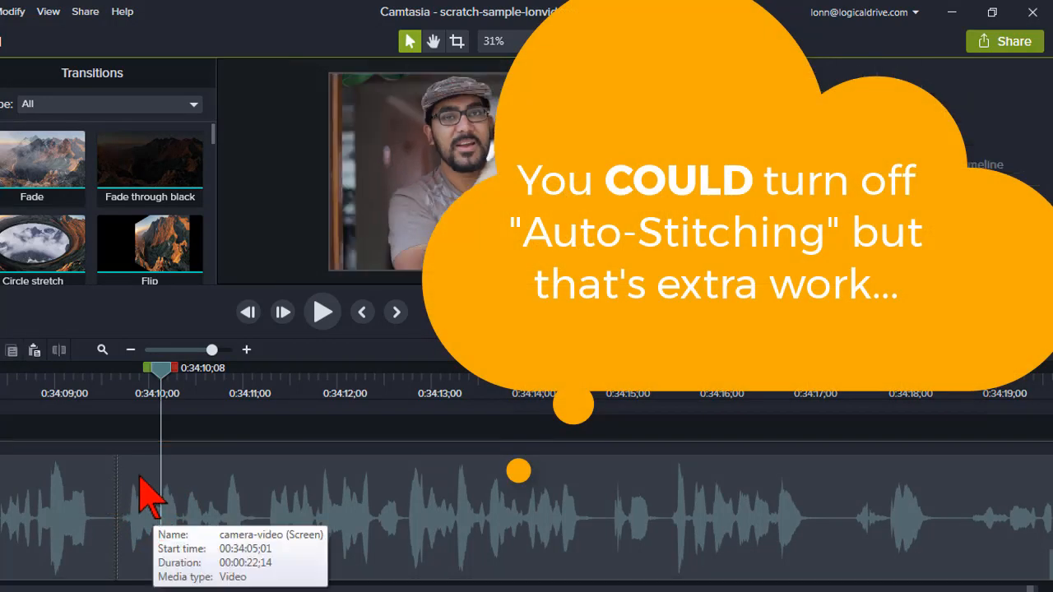
Undo the section cut, the scaling and the split on the camera-video clip
key("ctrl+z")
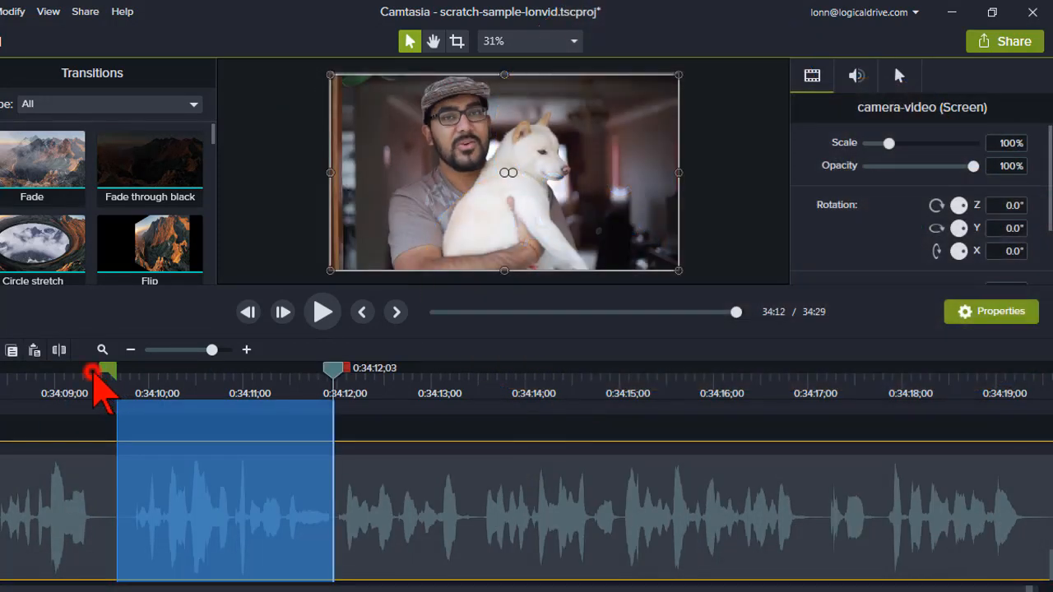
left_click(97, 373)
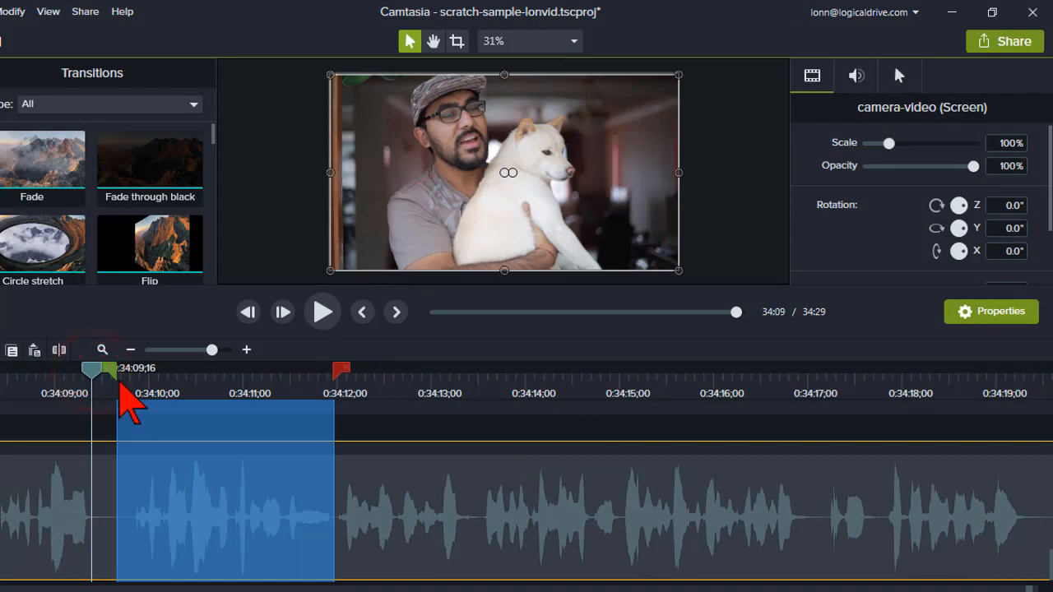
Split the camera-video clip at 0:34:09;24 and shift the second part to start at 0:34:10;22, leaving a gap
left_click(118, 380)
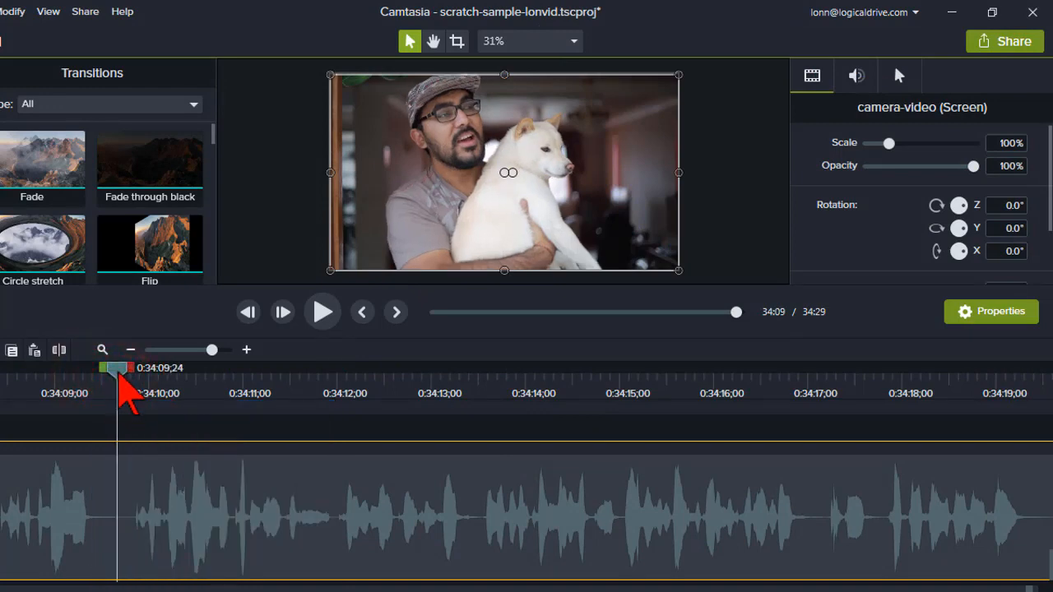
left_click_drag(119, 379, 205, 380)
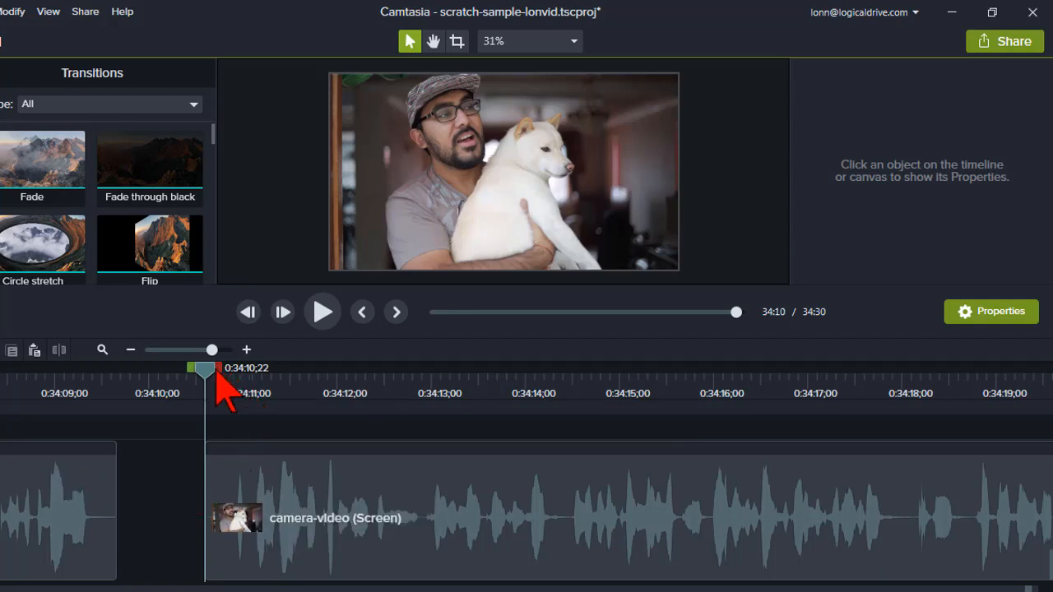
Select the unwanted section from 0:34:10;22 to 0:34:13;01 and collapse the selection back to its start
left_click_drag(218, 370, 438, 393)
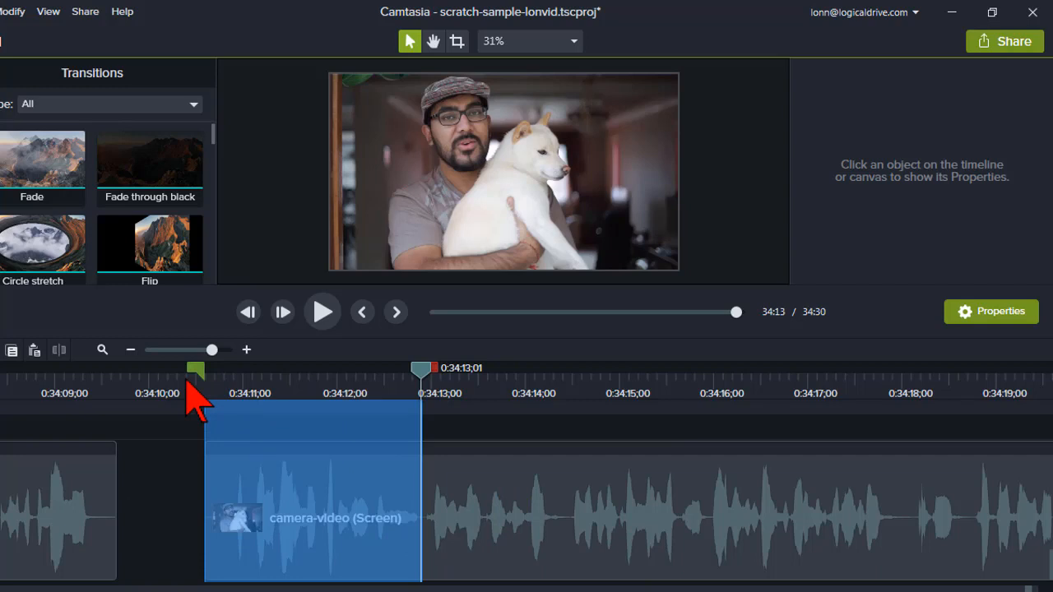
left_click_drag(188, 380, 205, 380)
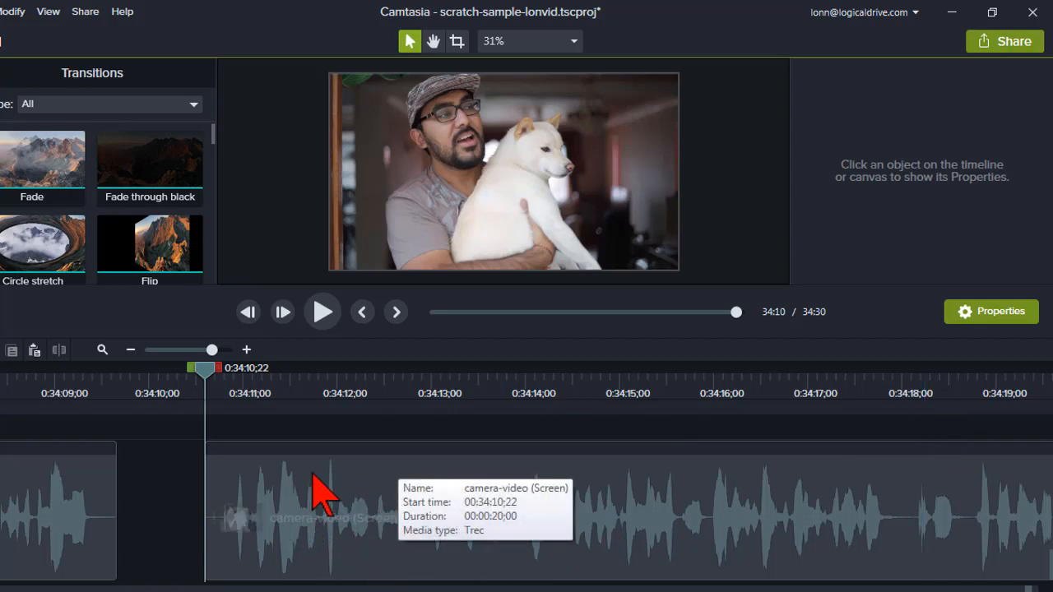
Cut portions of the gap before the second camera-video part so that it starts at 0:34:10;09
mouse_move(206, 387)
left_mouse_down()
mouse_move(145, 387)
mouse_move(188, 376)
mouse_move(206, 387)
mouse_move(203, 376)
mouse_move(241, 382)
mouse_move(153, 381)
mouse_move(191, 386)
left_mouse_up()
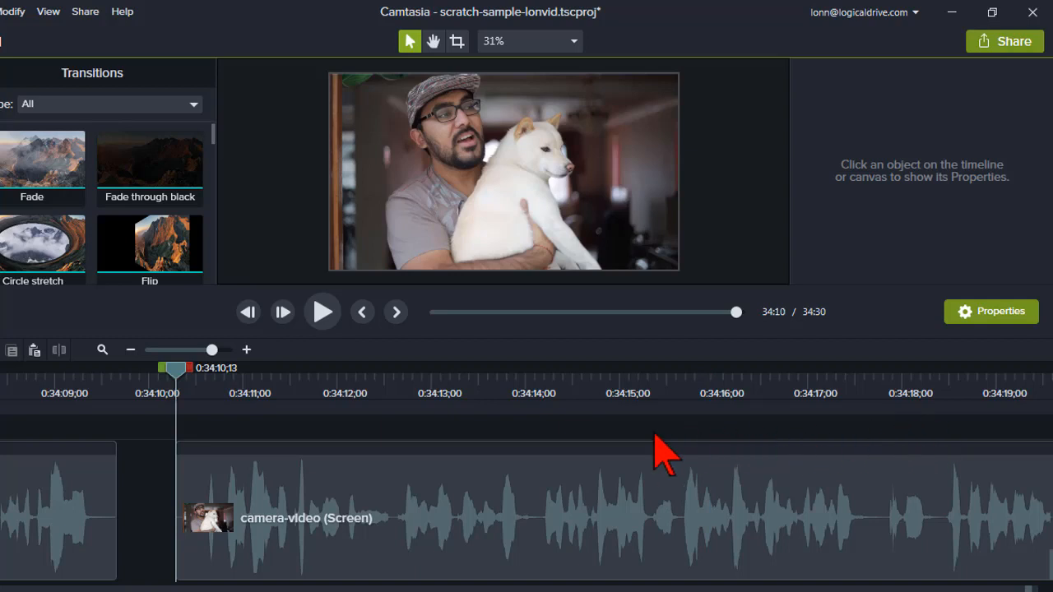
left_click_drag(180, 375, 161, 390)
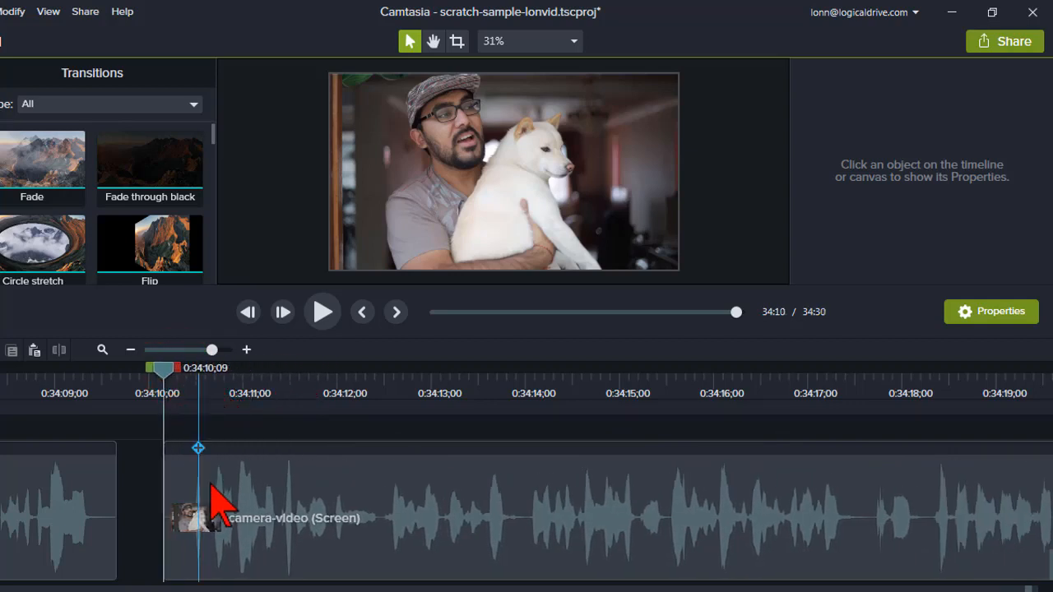
Close the gap by placing the second camera-video part against the first, and position the playhead at 0:34:09;04
left_click_drag(207, 489, 380, 513)
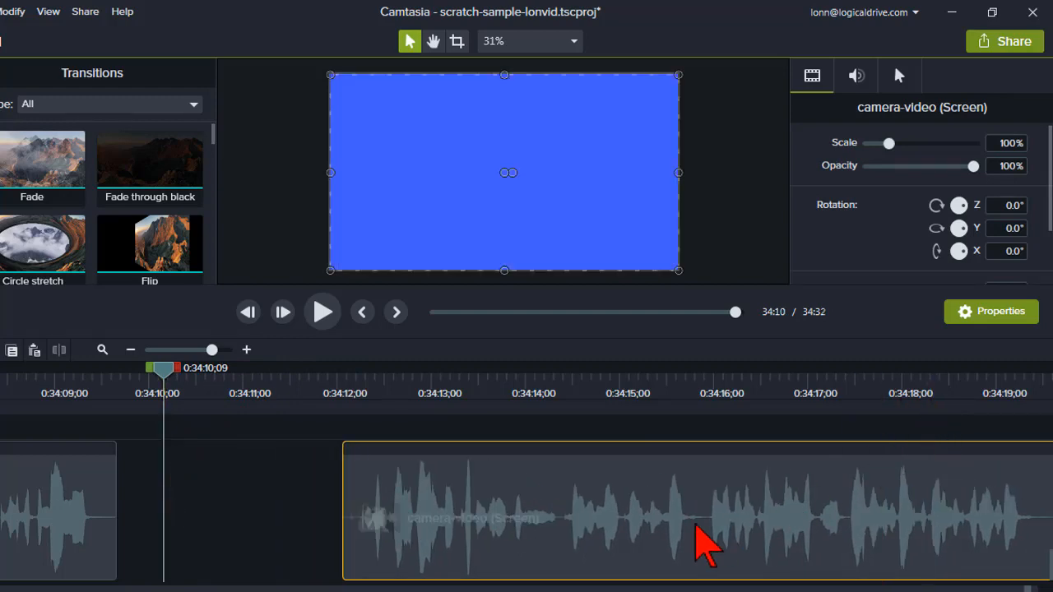
left_click_drag(694, 521, 163, 375)
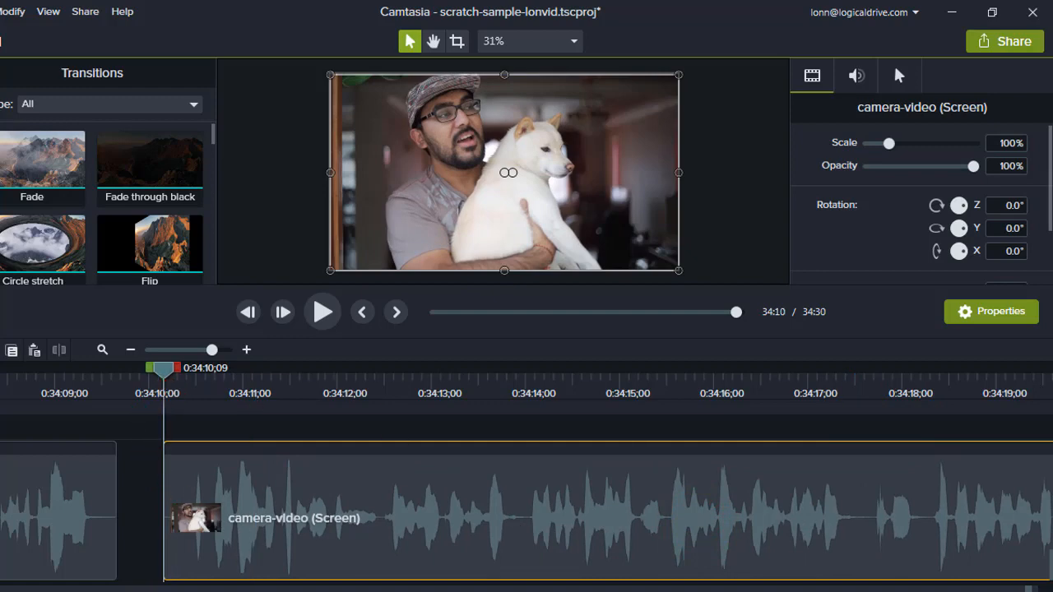
left_click_drag(287, 547, 57, 409)
left_click(54, 392)
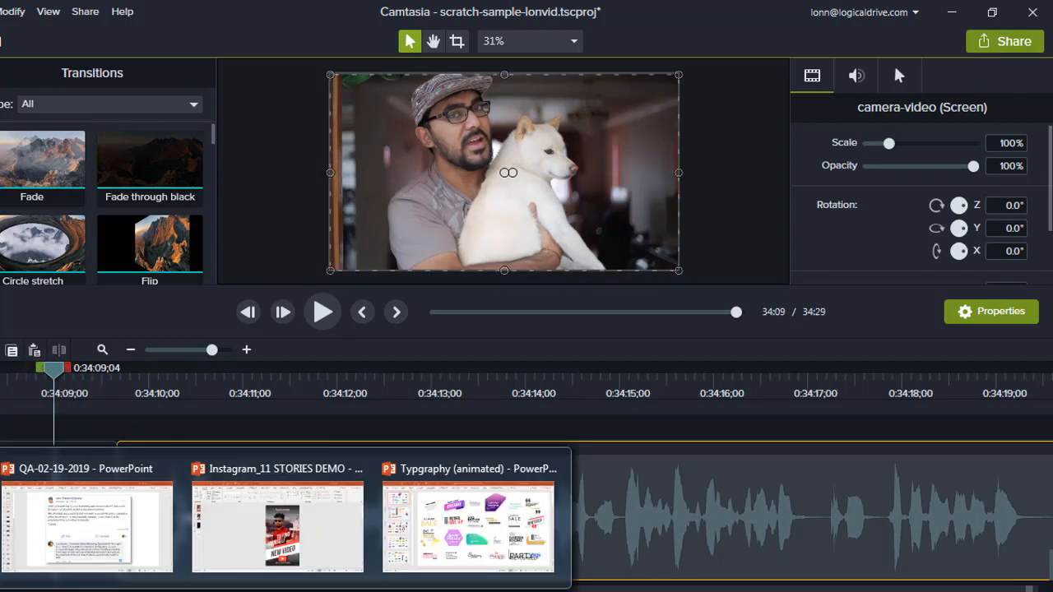
Switch from Camtasia to the browser window with the monthly membership page
left_click(551, 591)
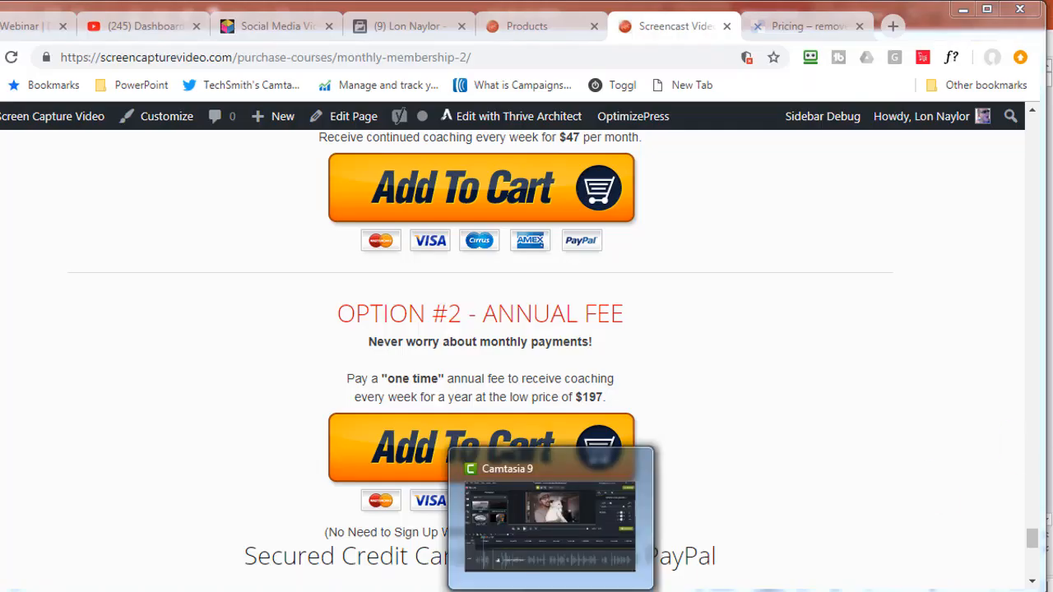